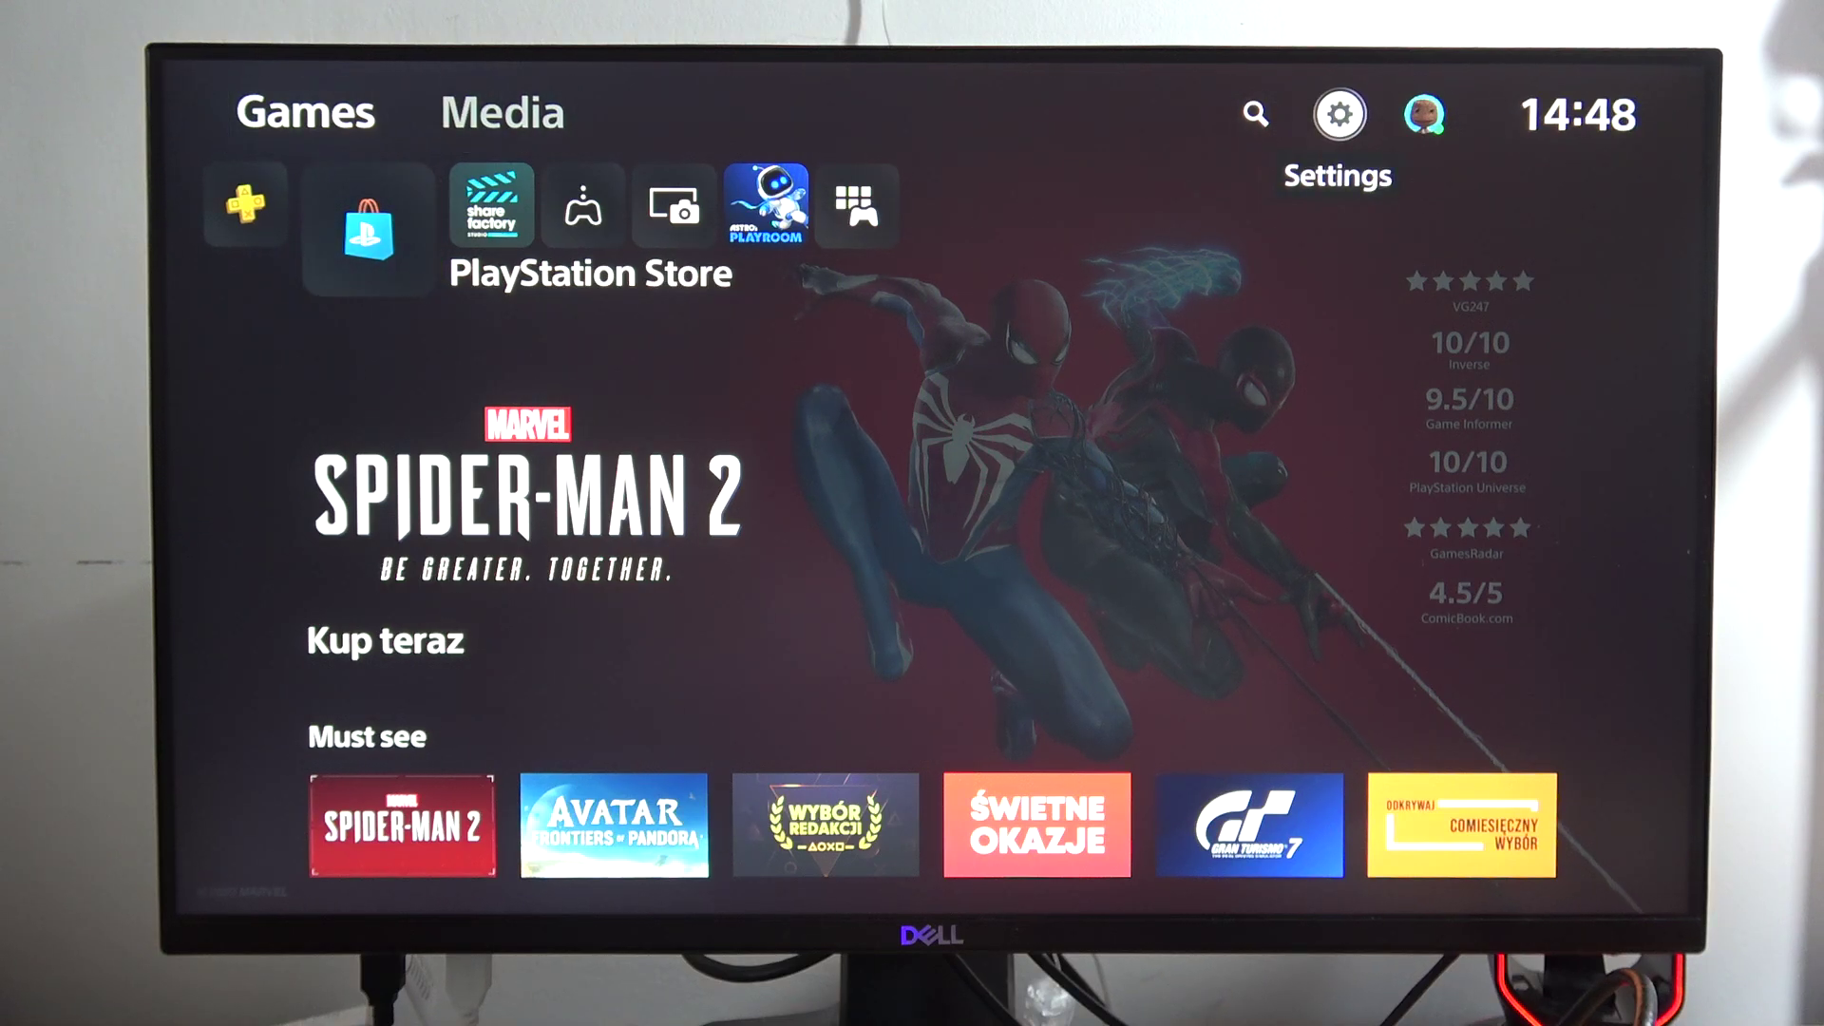
# Go from Settings through Users and Accounts > Account to Payment and Subscriptions.
pyautogui.press('Return')
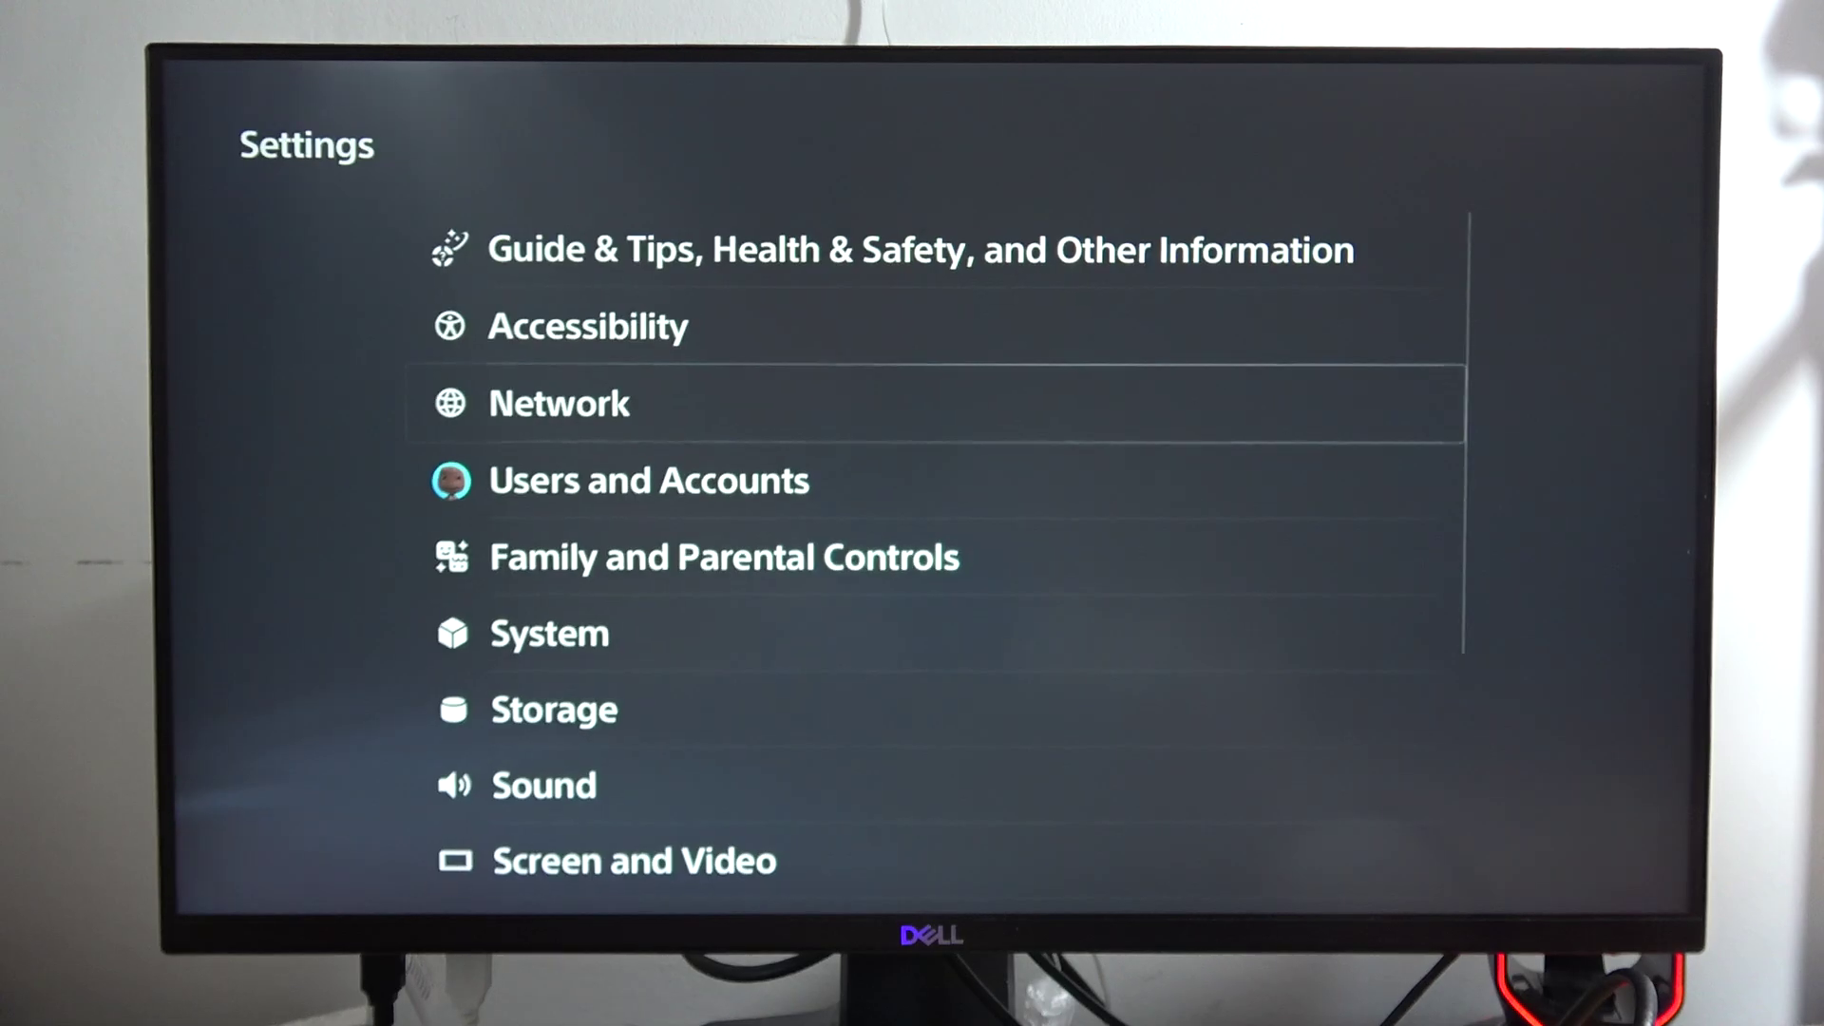
pyautogui.press('Return')
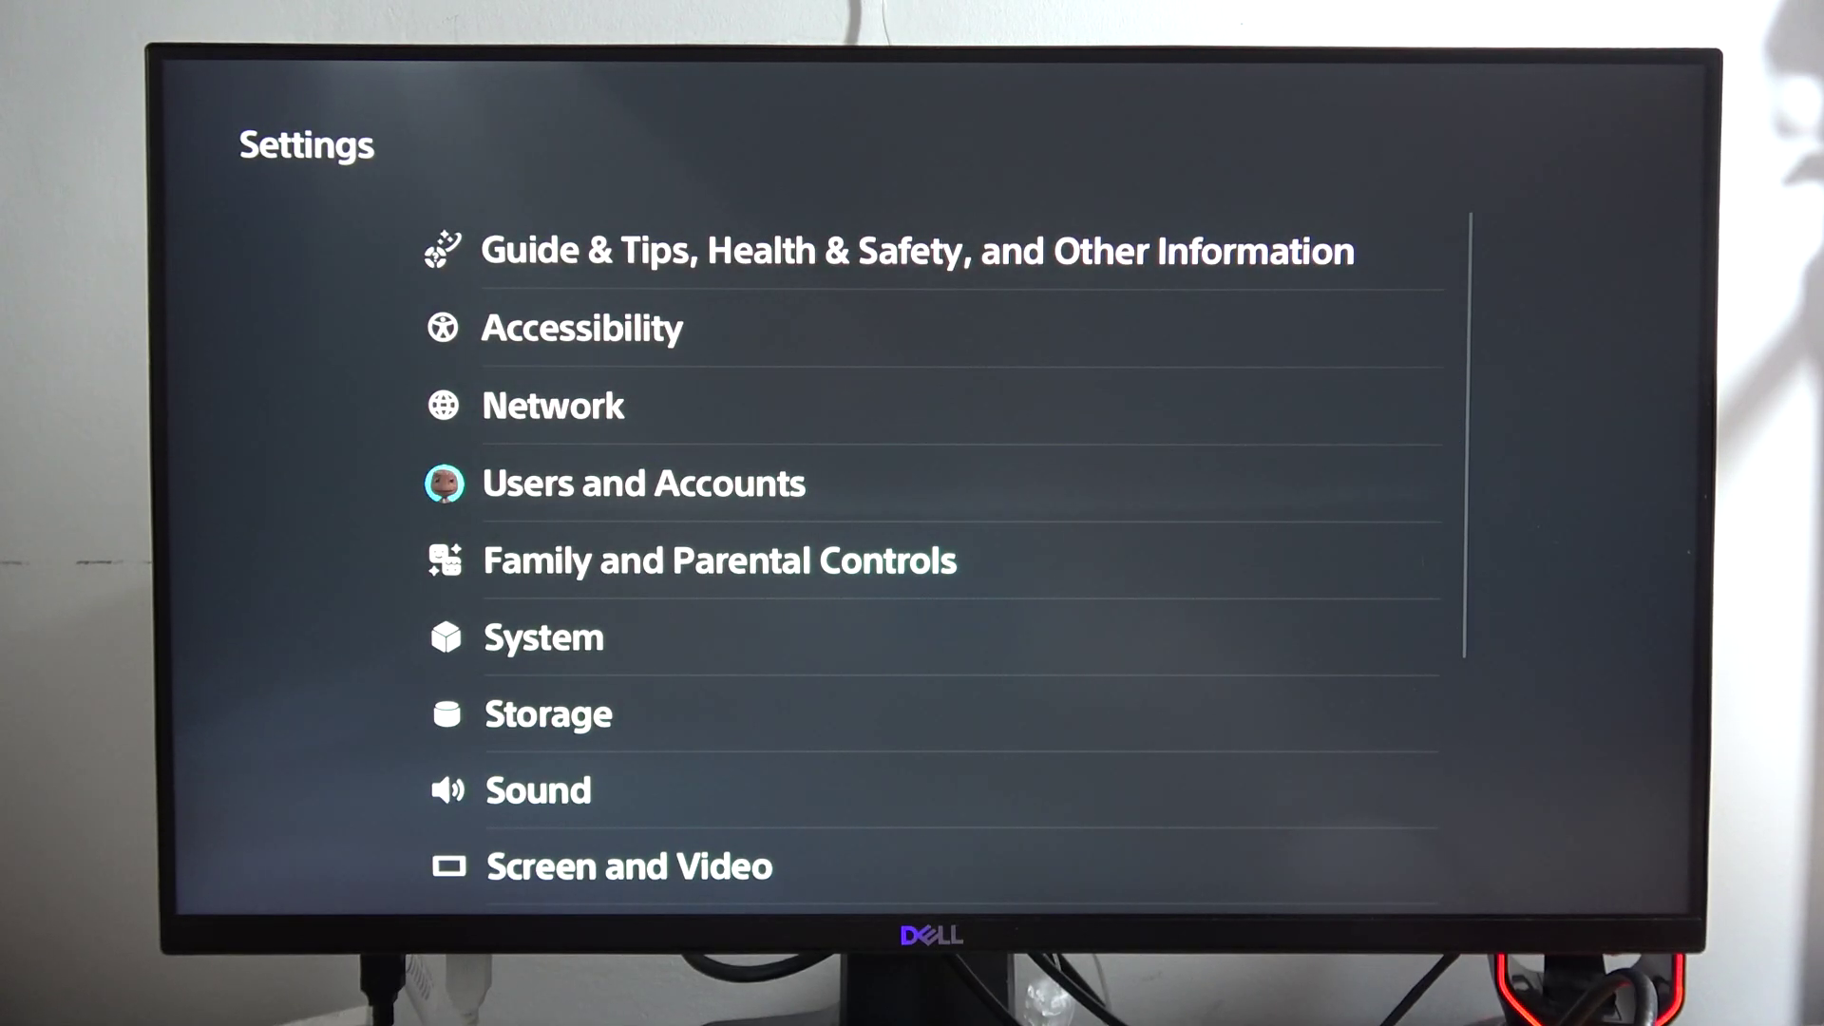
pyautogui.press('Return')
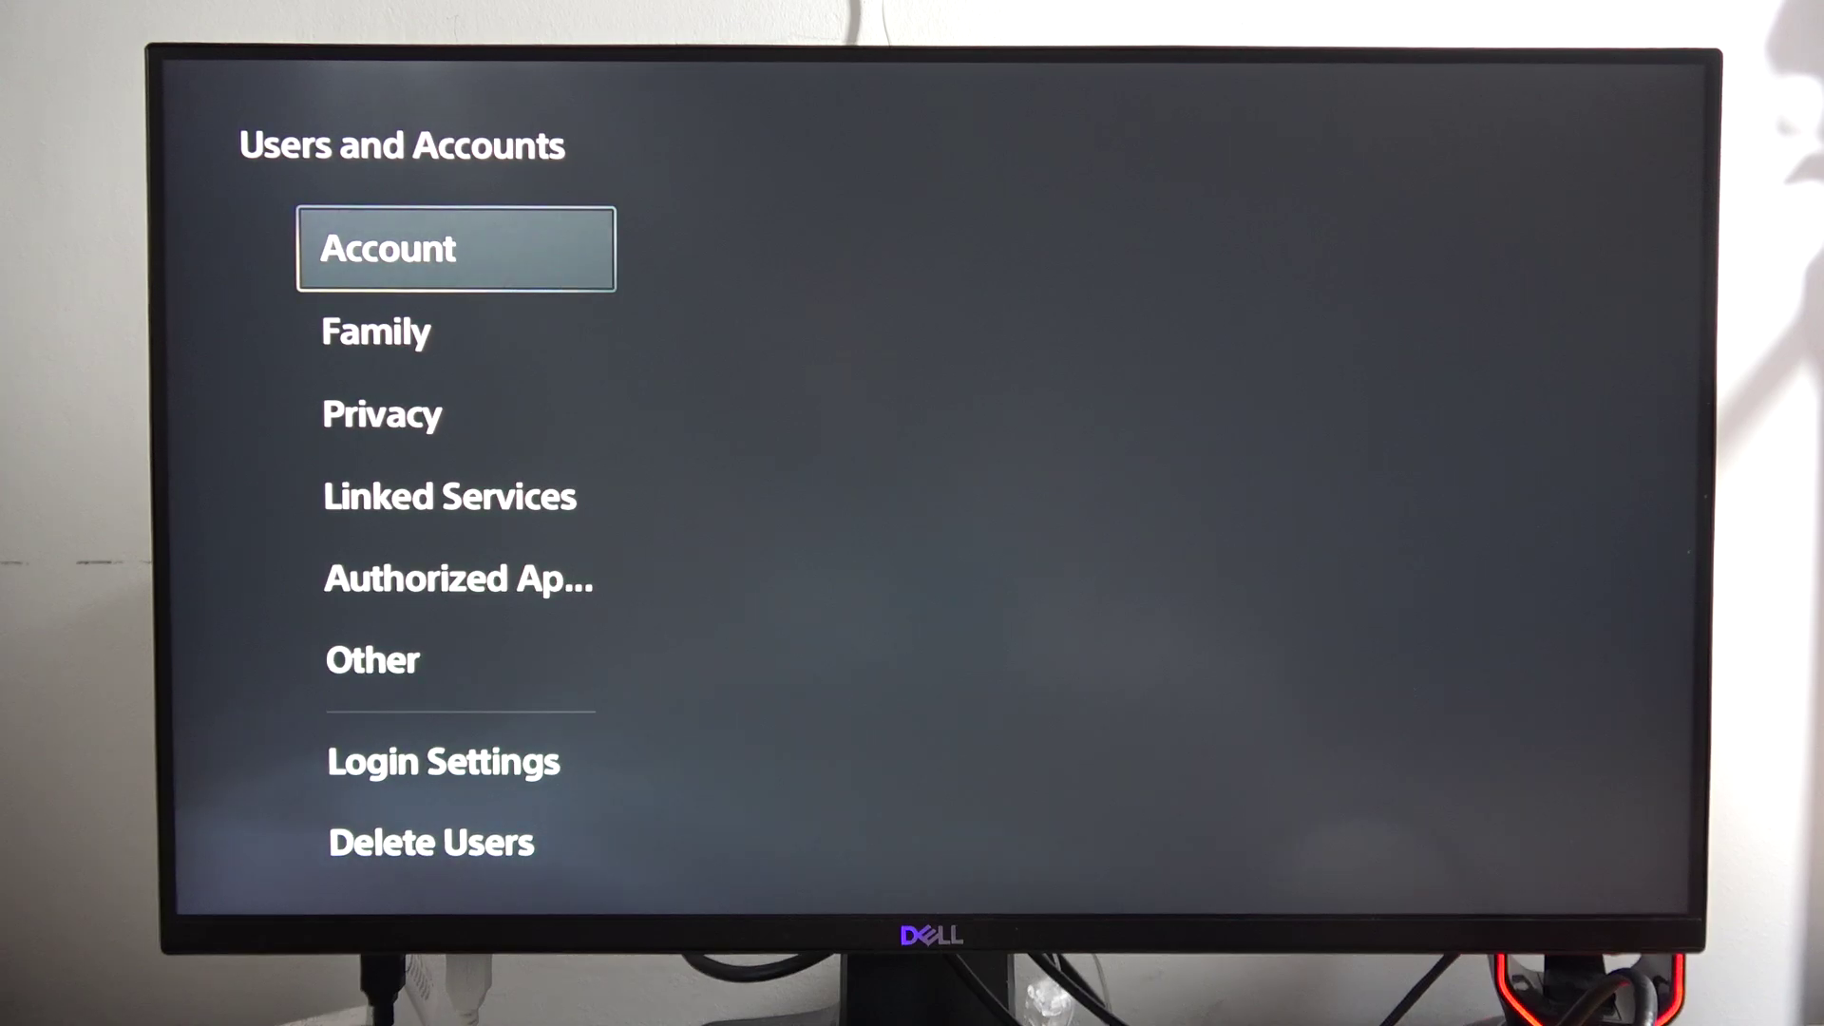
pyautogui.press('Right')
pyautogui.press('Down')
pyautogui.press('Down')
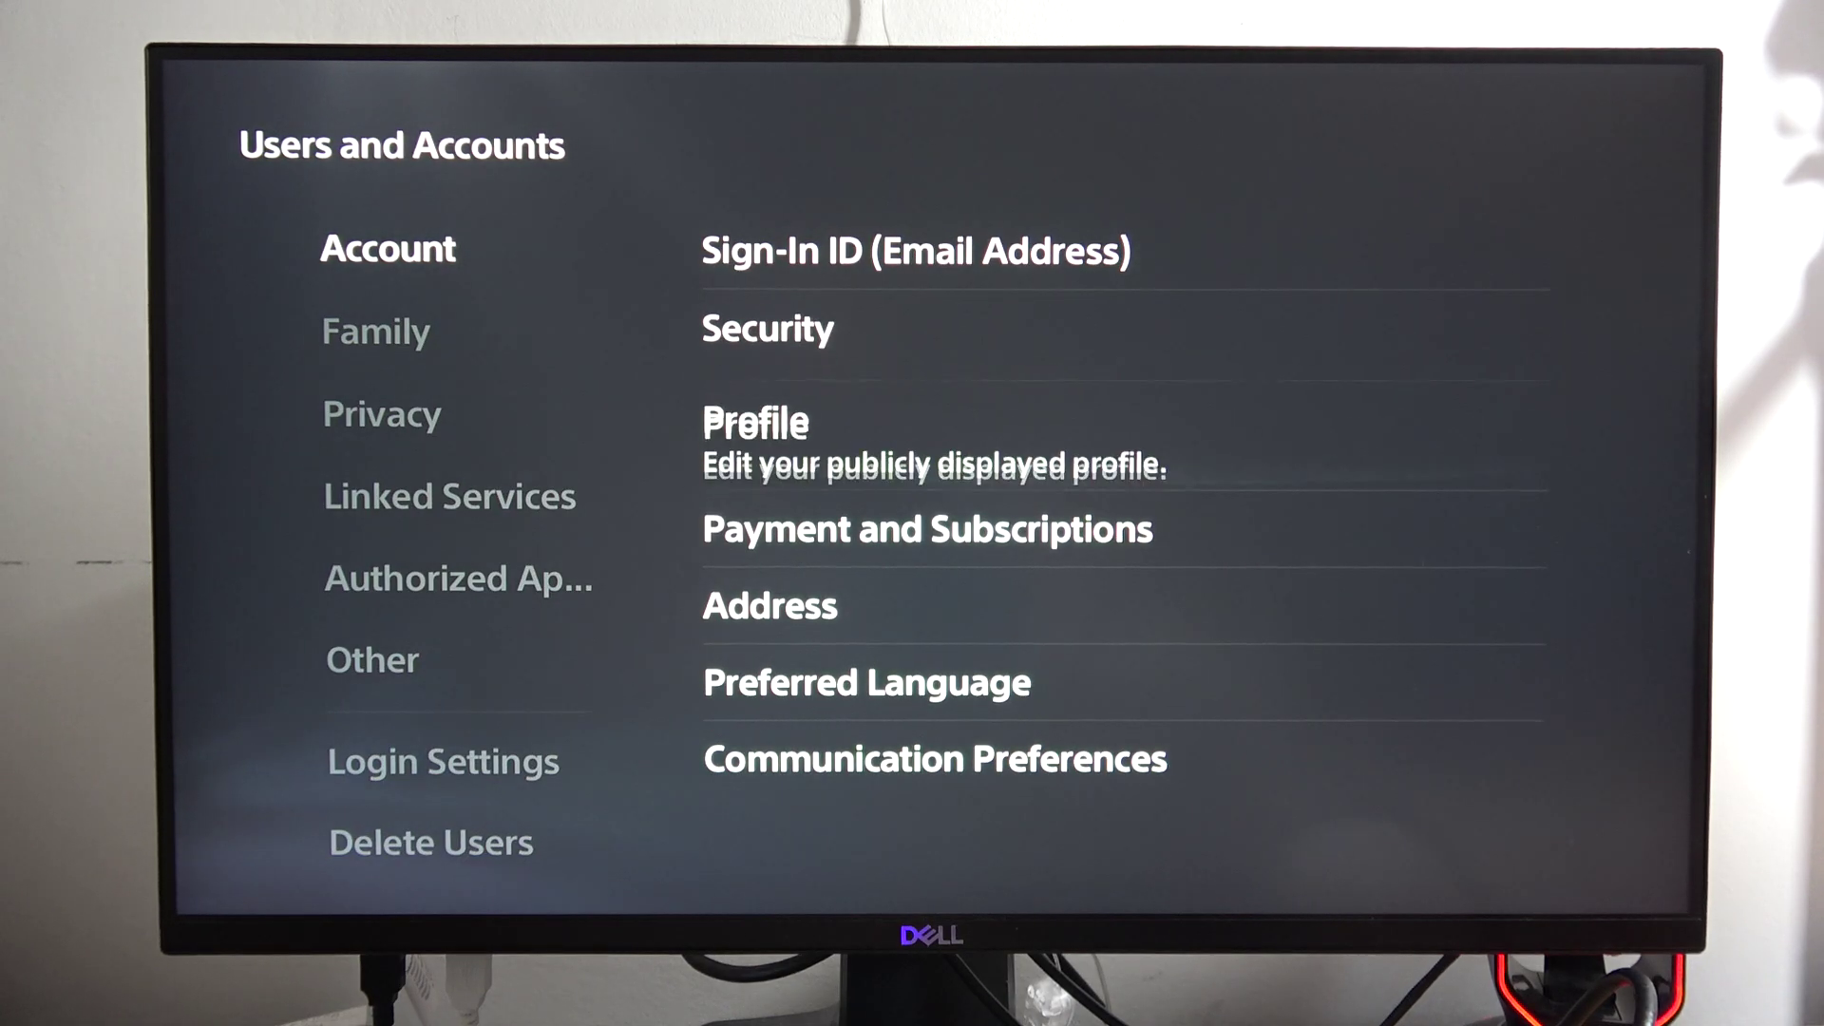
pyautogui.press('Down')
pyautogui.press('Return')
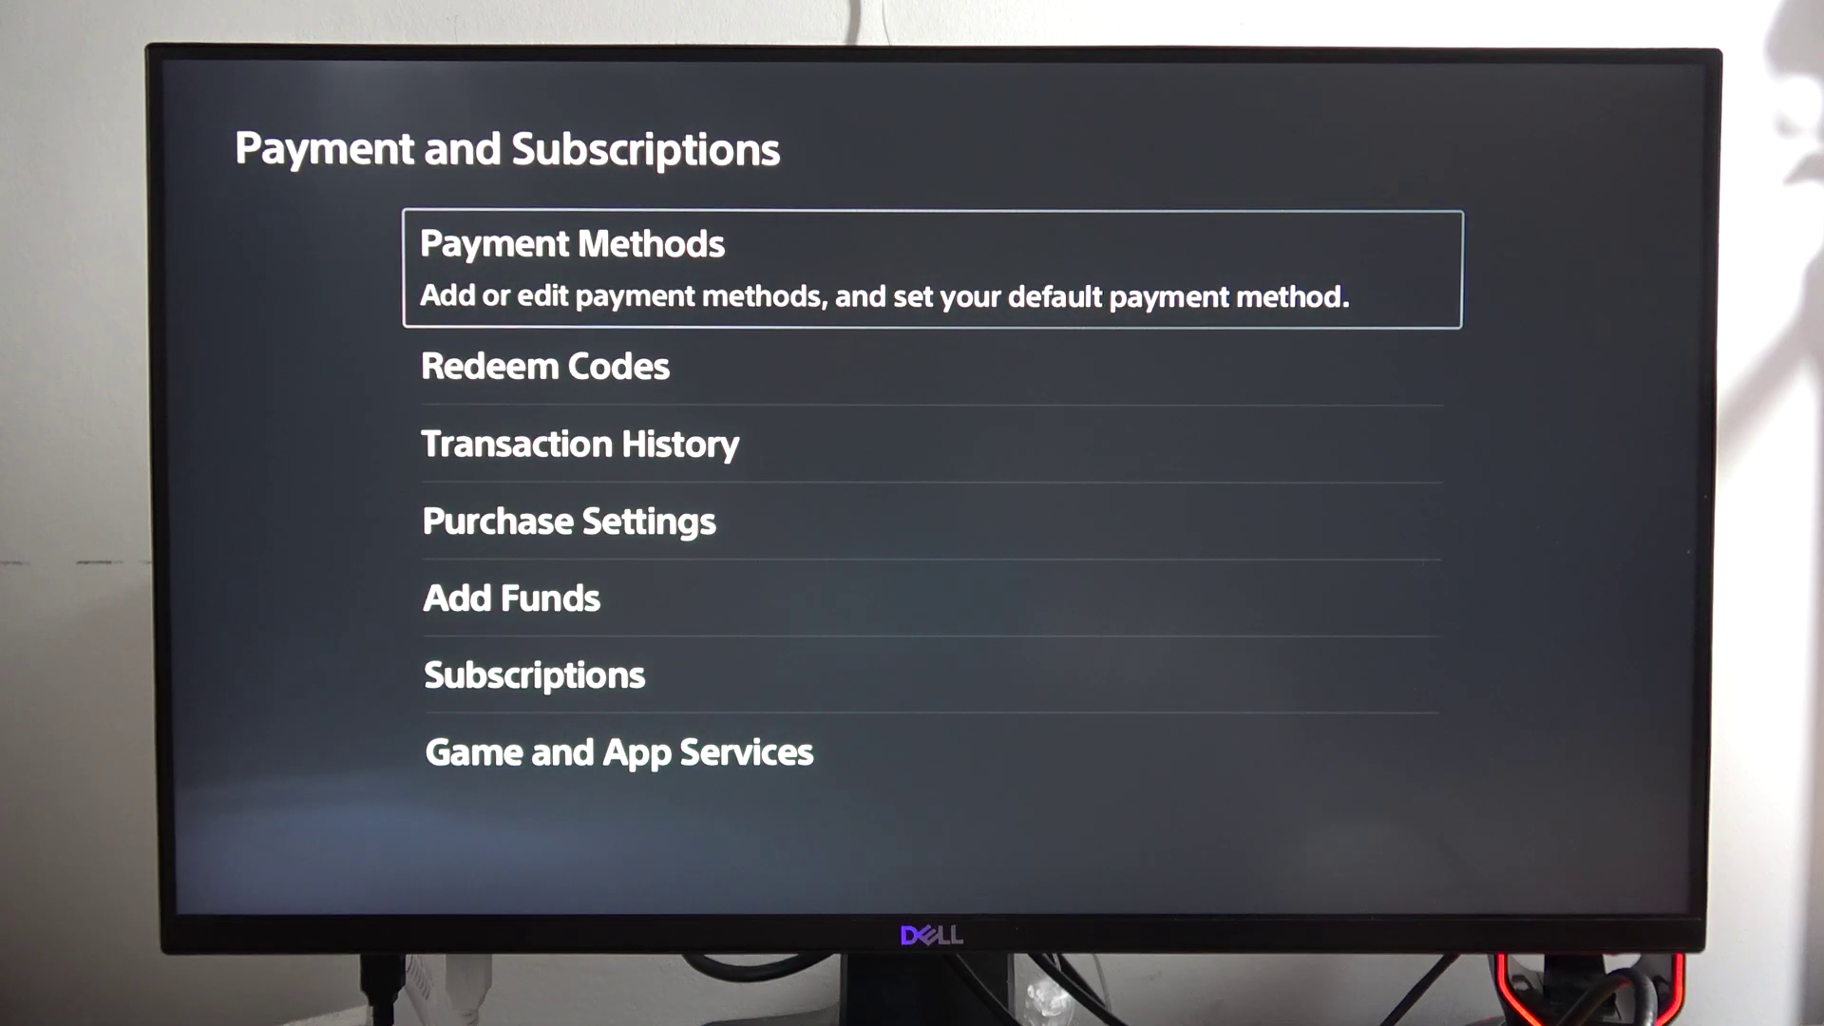
pyautogui.press('Return')
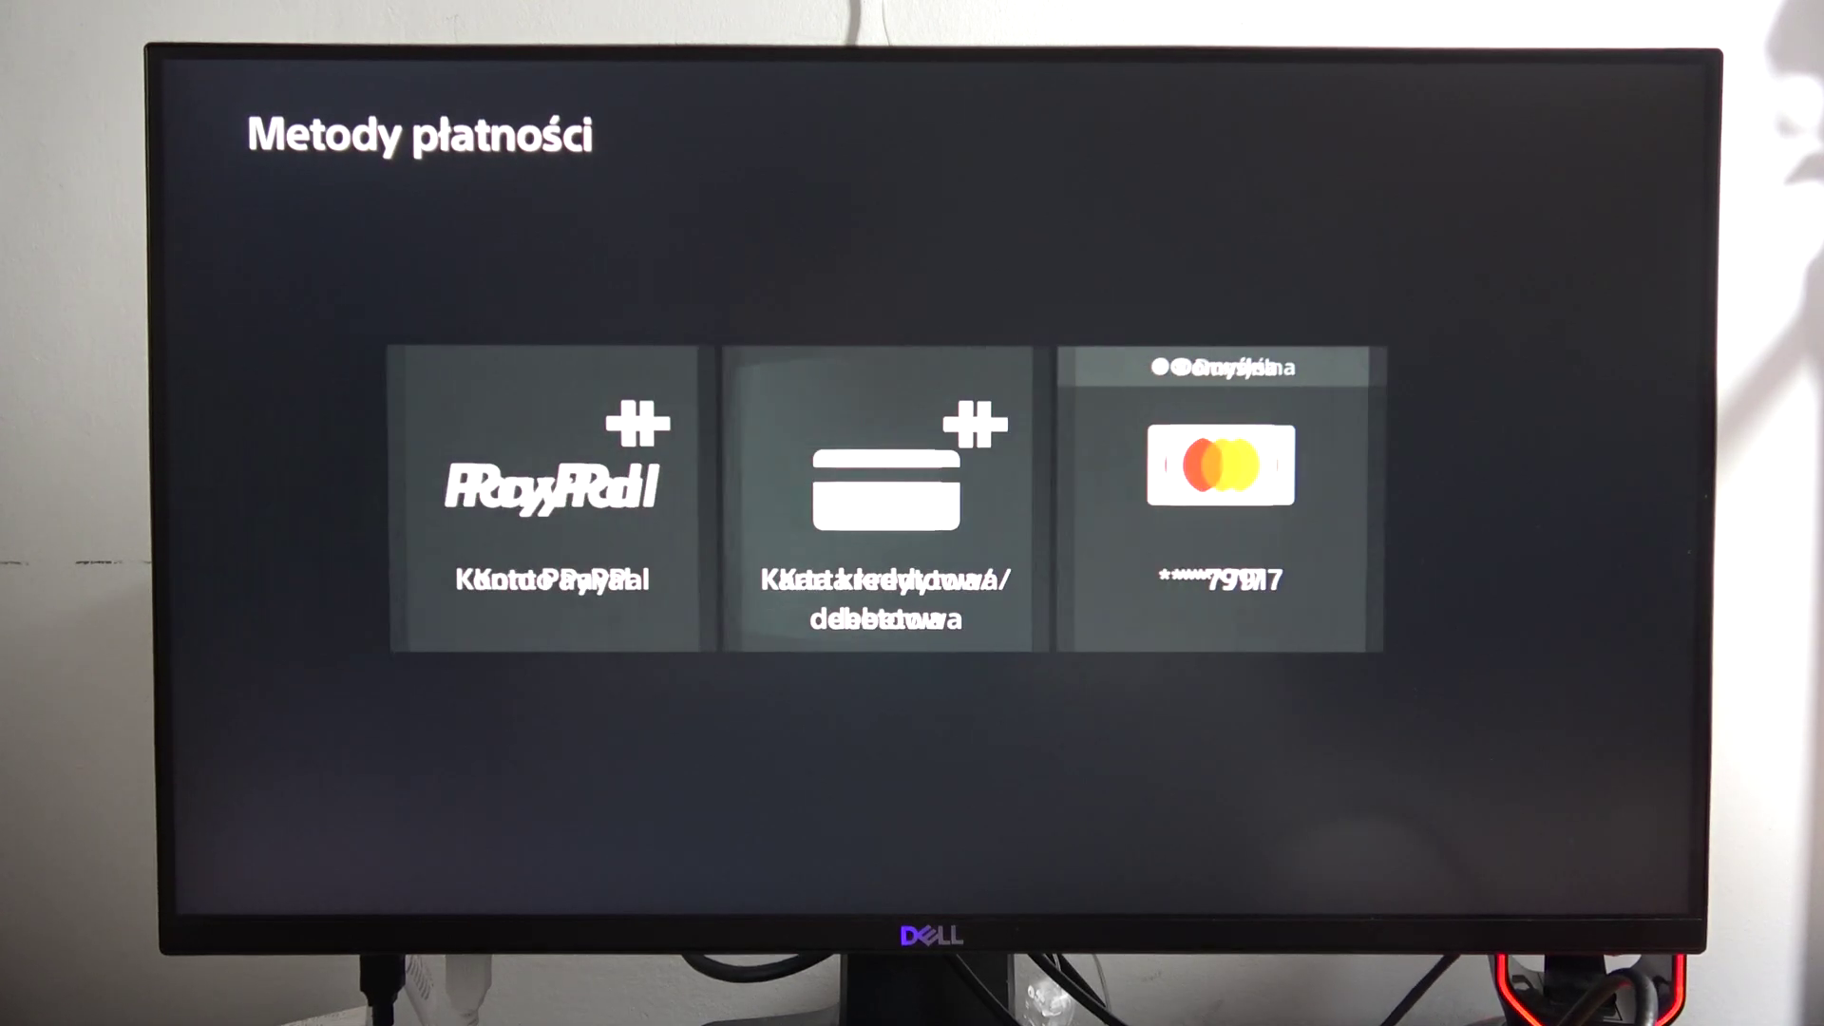
pyautogui.press('Right')
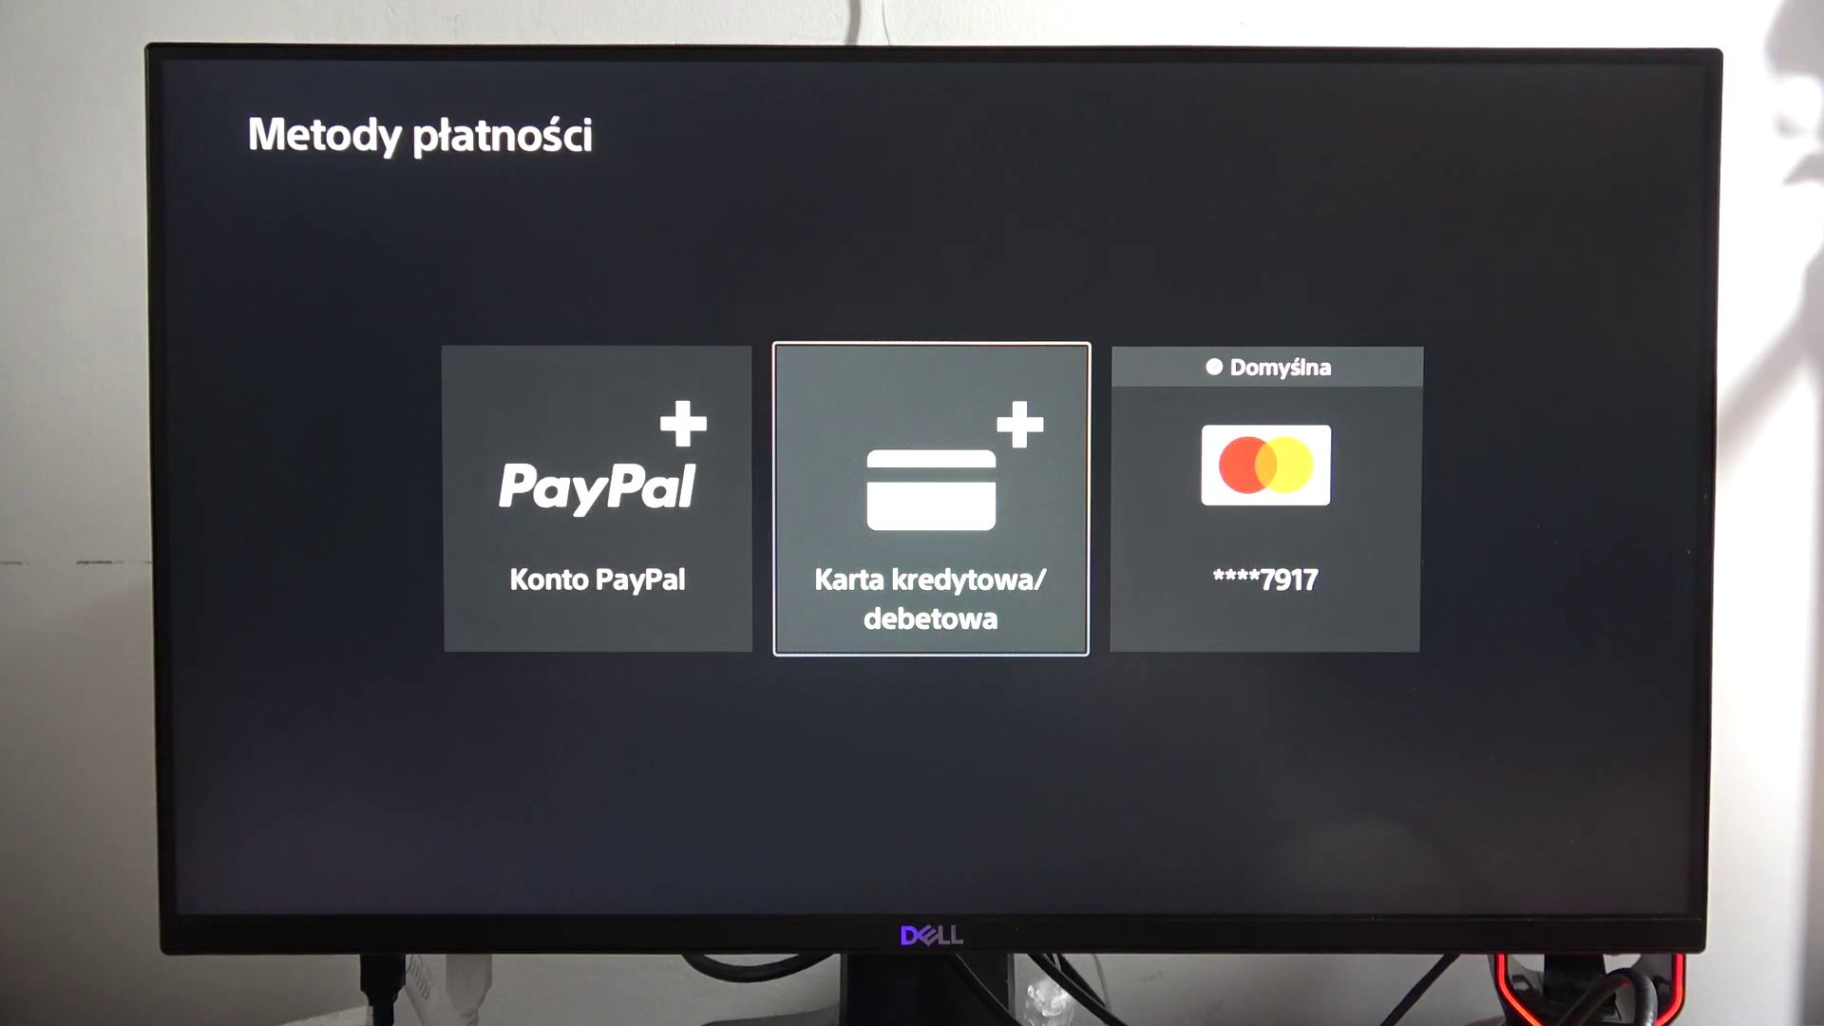
pyautogui.press('Right')
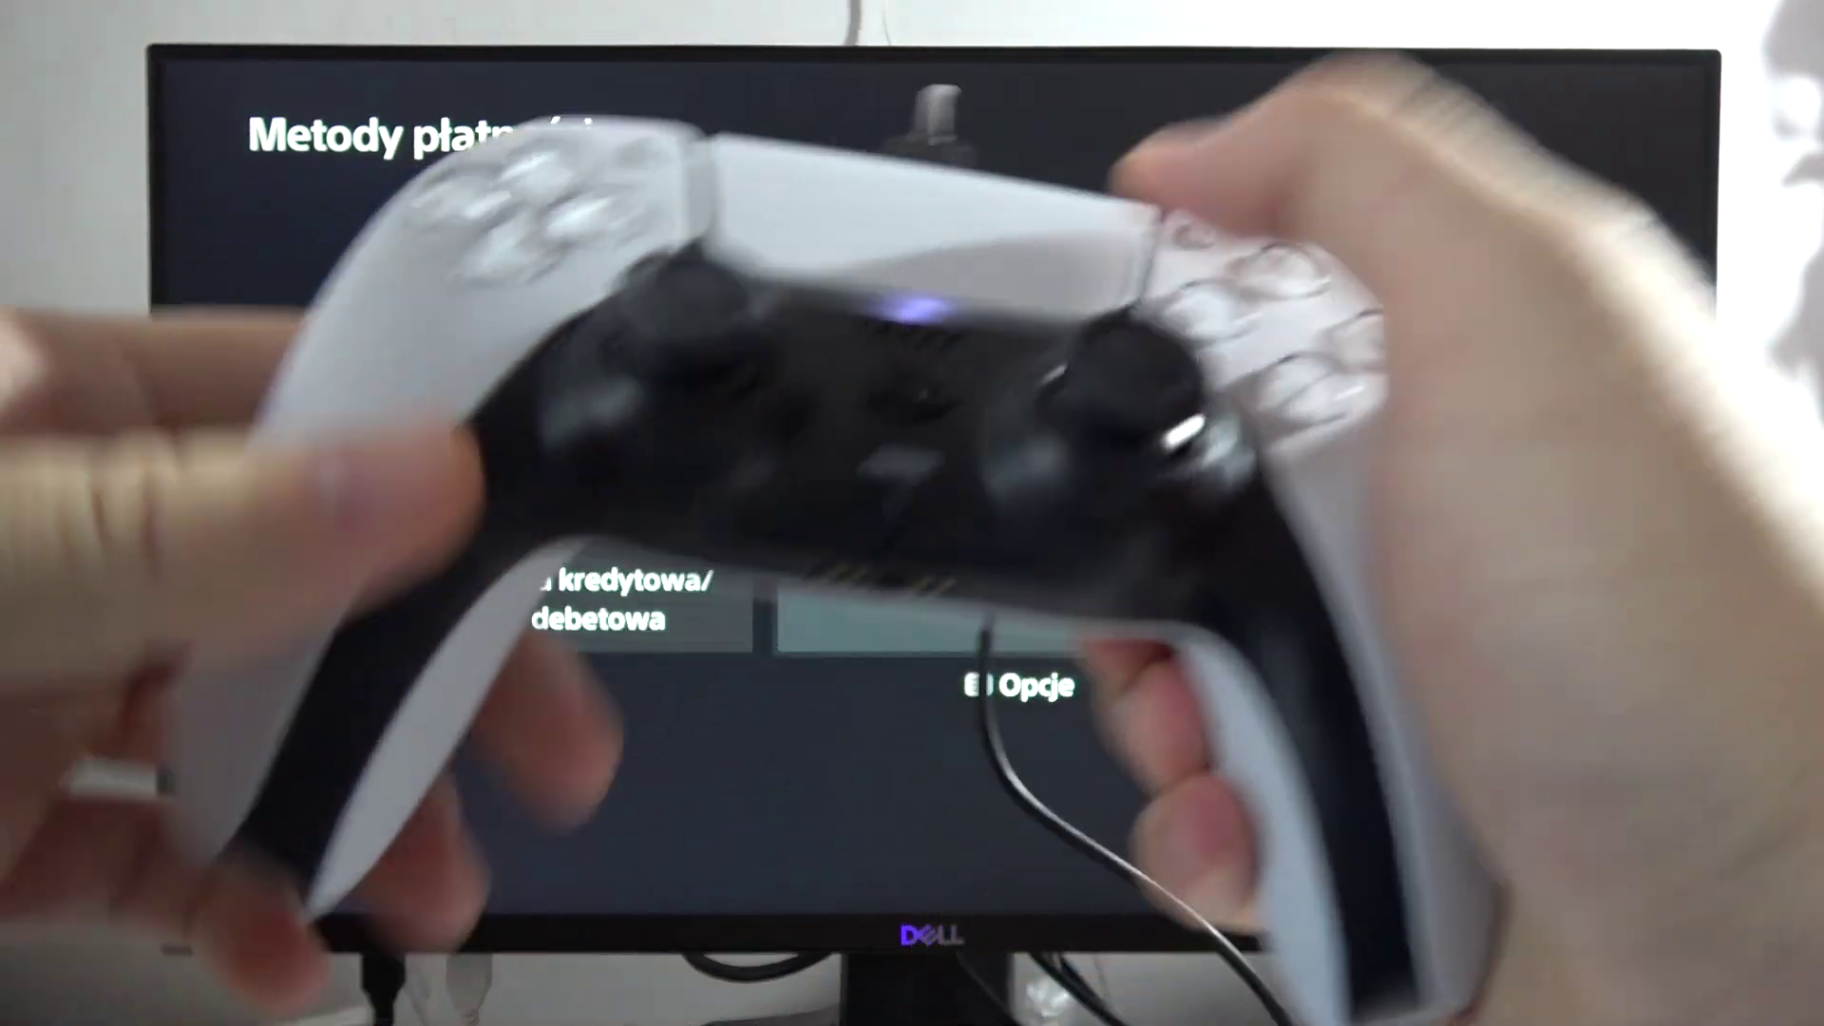
# Delete the card ending 7917 through Options, Usuń and Tak.
pyautogui.press('Menu')
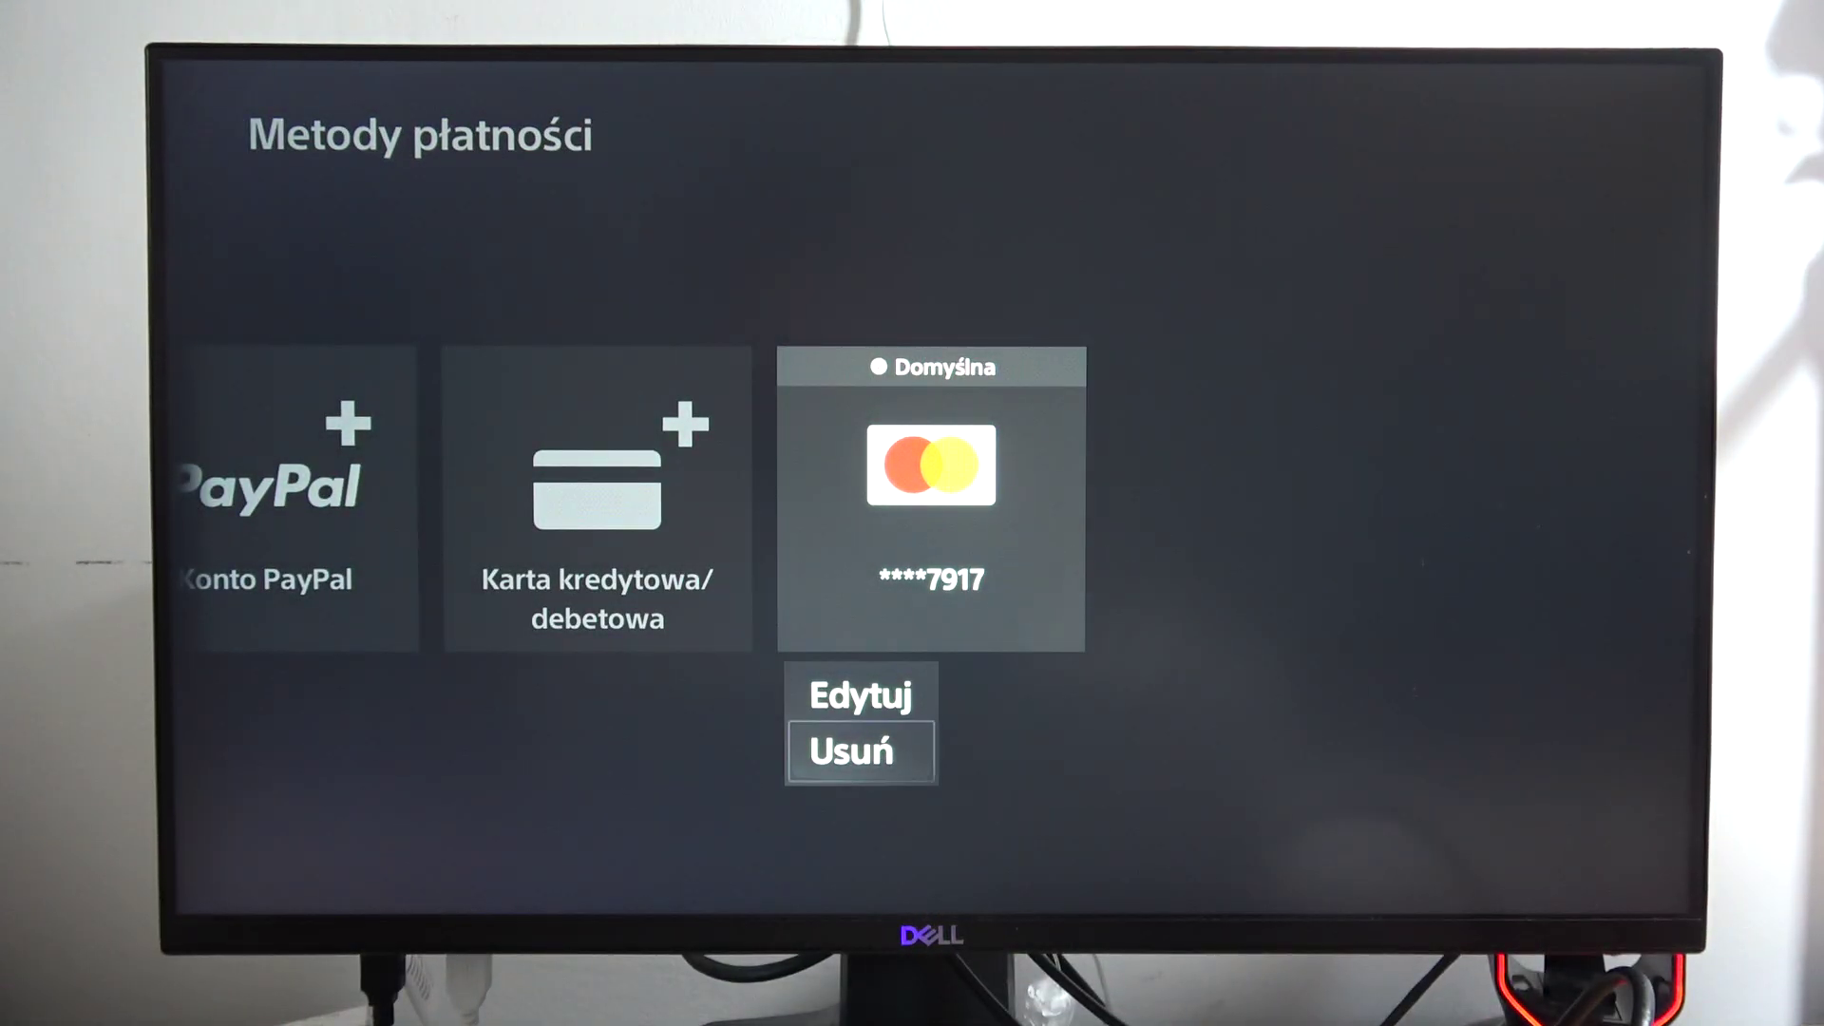
pyautogui.press('Return')
pyautogui.press('Right')
pyautogui.press('Return')
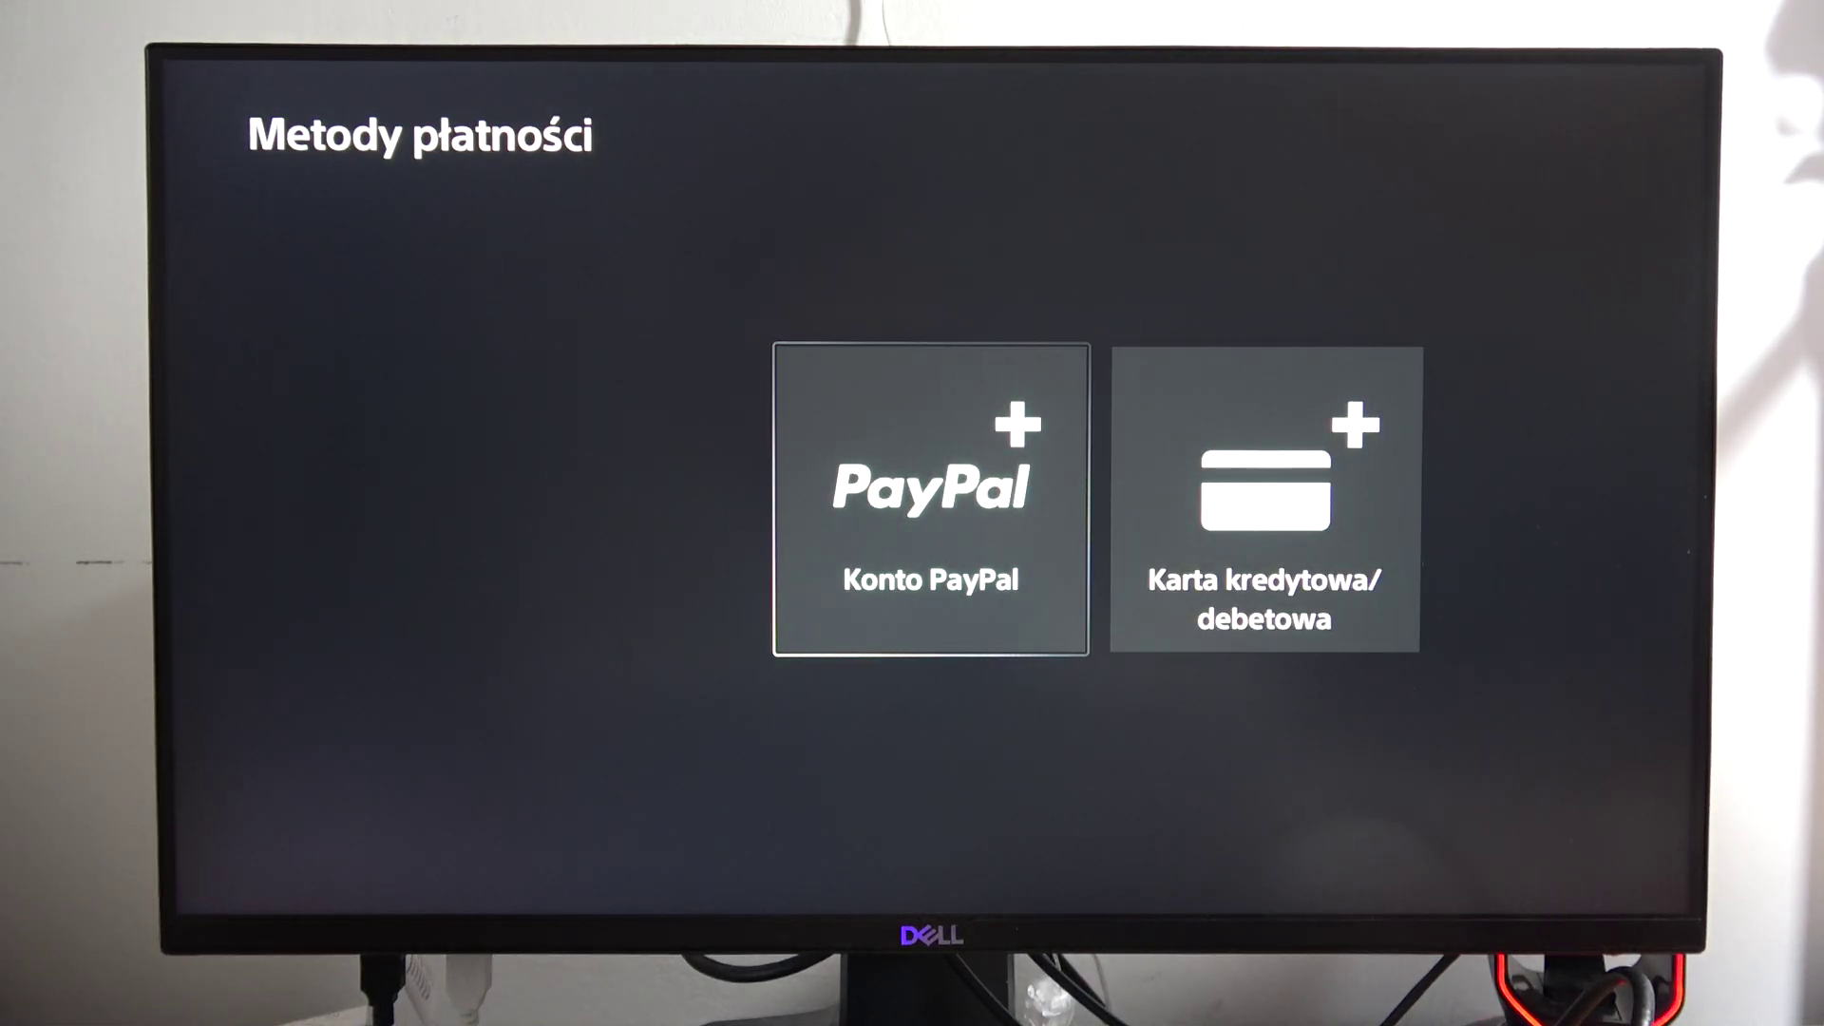
# Look at the PayPal and add credit/debit card screens, backing out of each.
pyautogui.press('Return')
pyautogui.press('Escape')
pyautogui.press('Right')
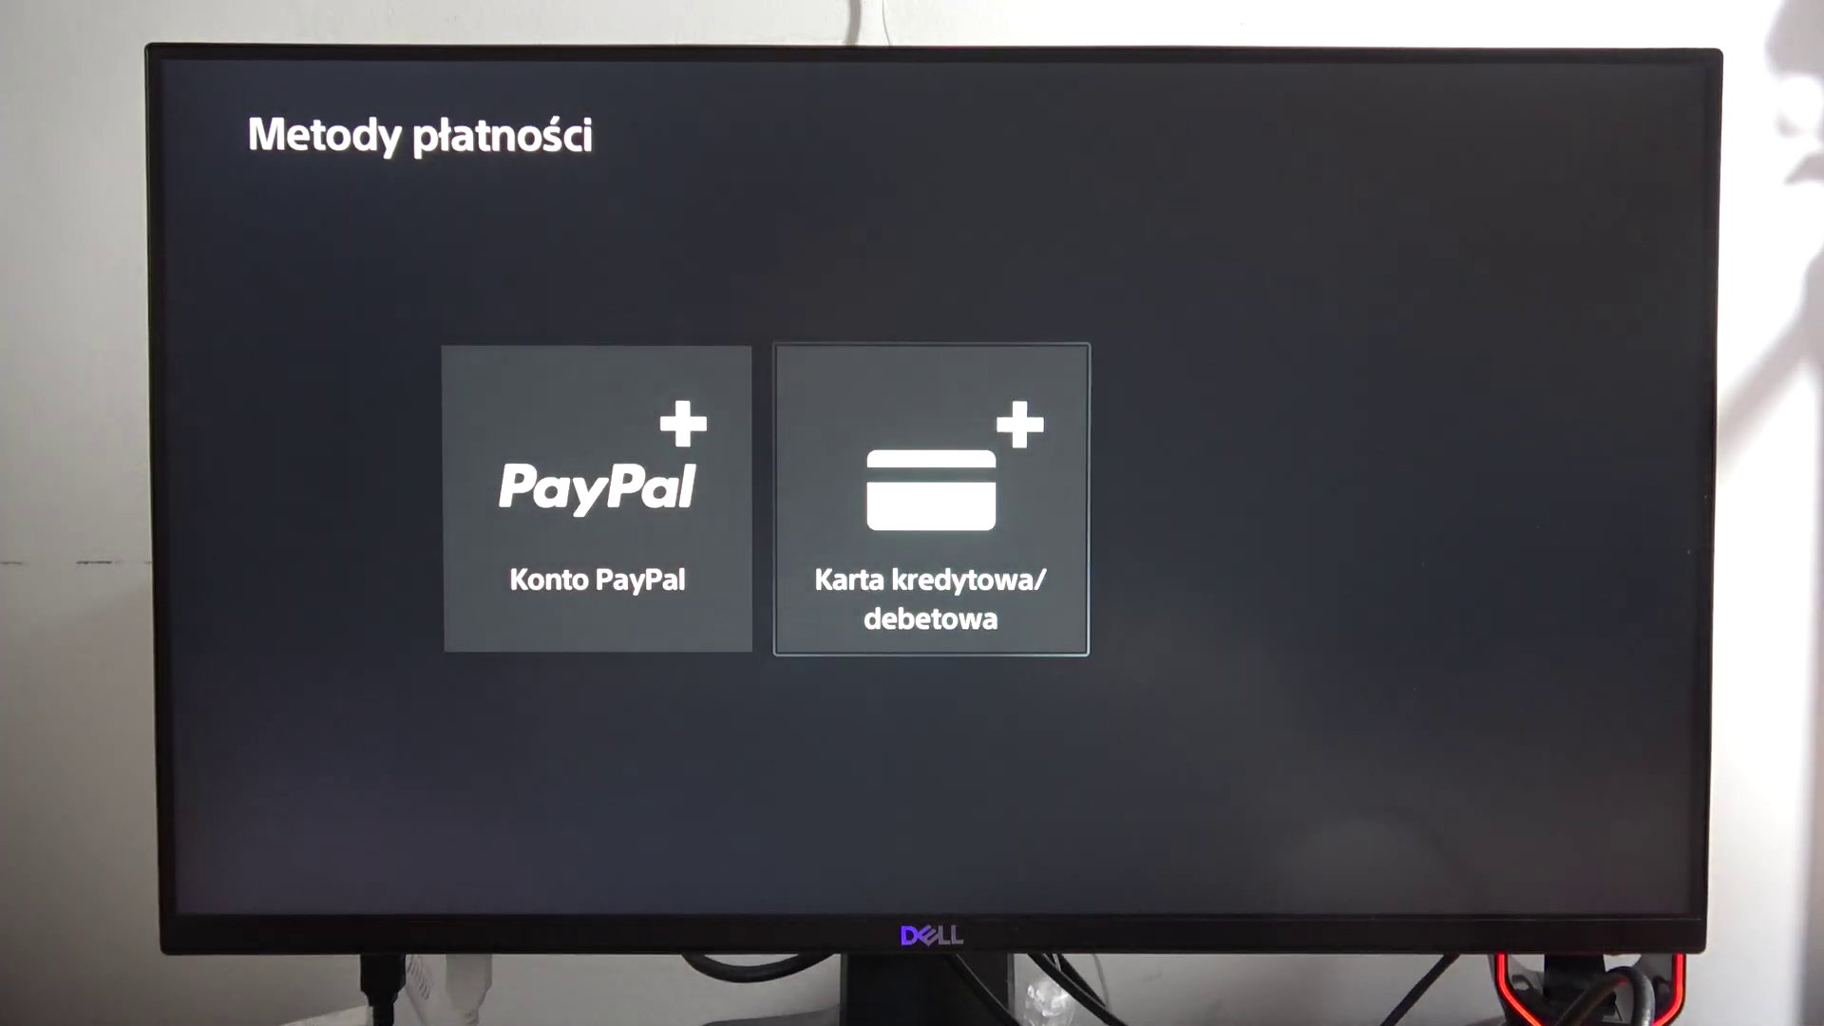
pyautogui.press('Return')
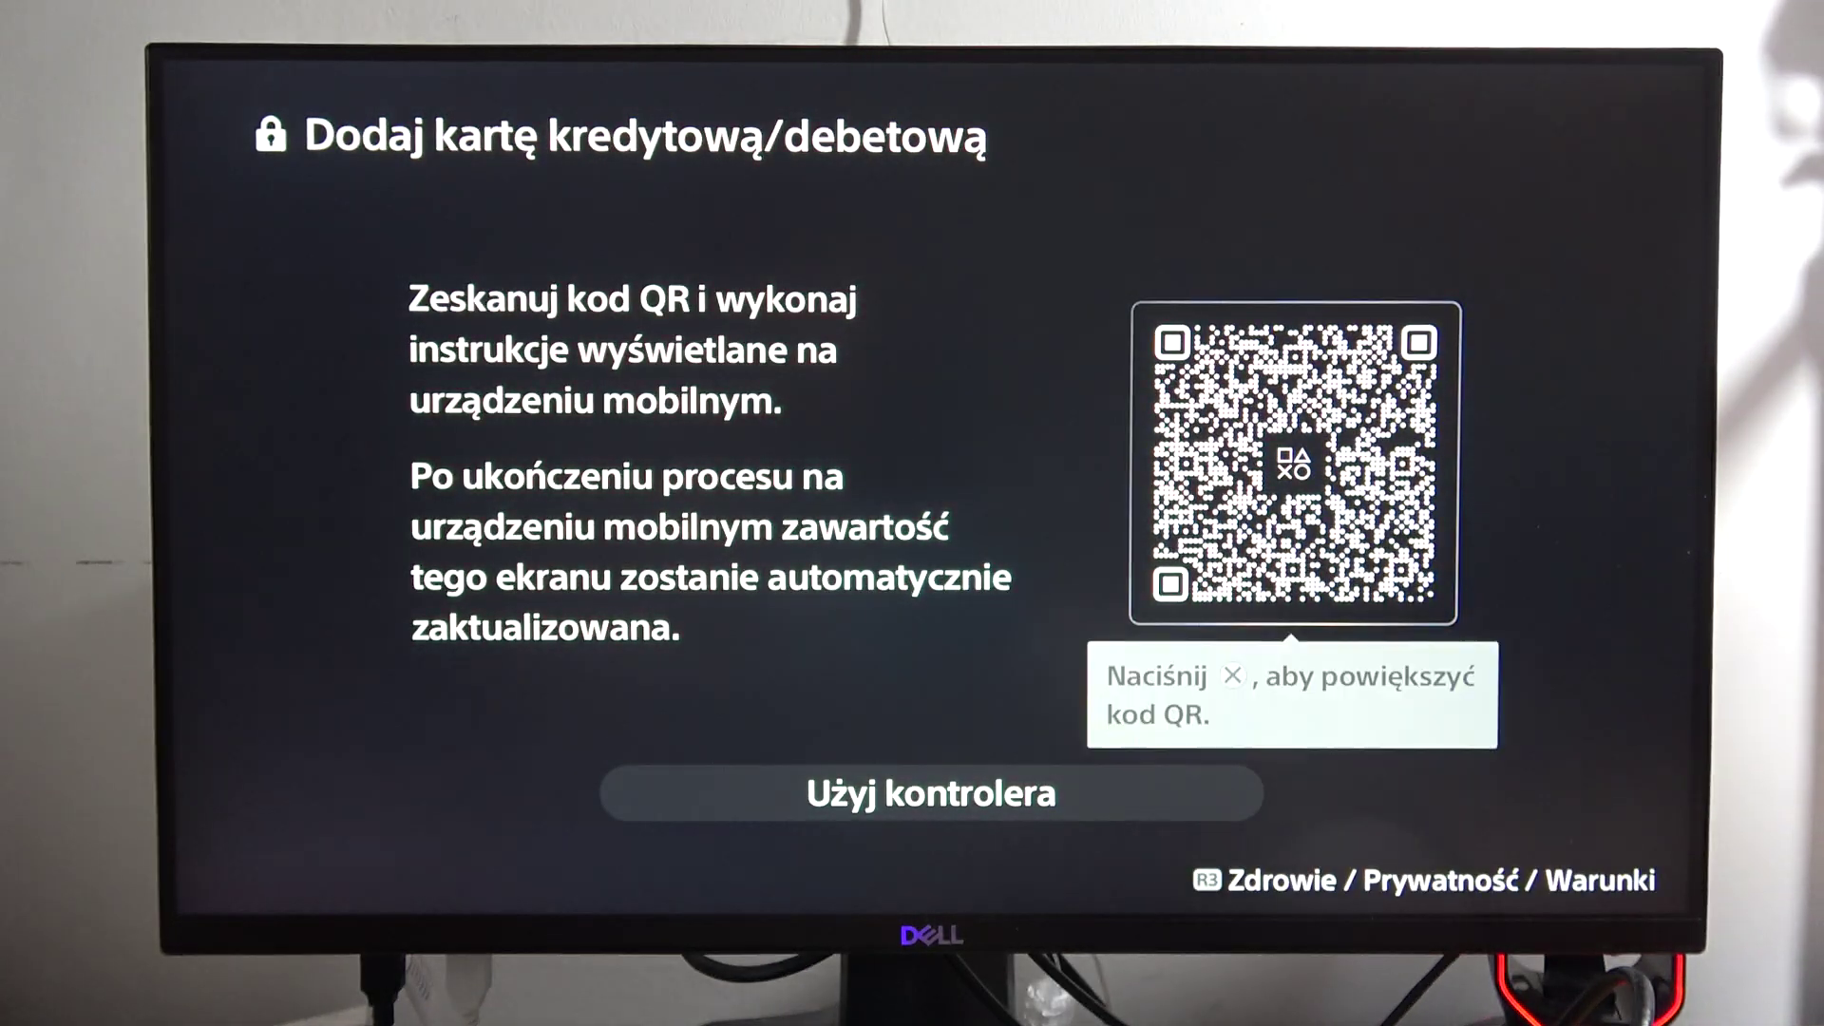
pyautogui.press('Escape')
# Reopen the add-card screen and choose Użyj kontrolera to enter details by controller.
pyautogui.press('Return')
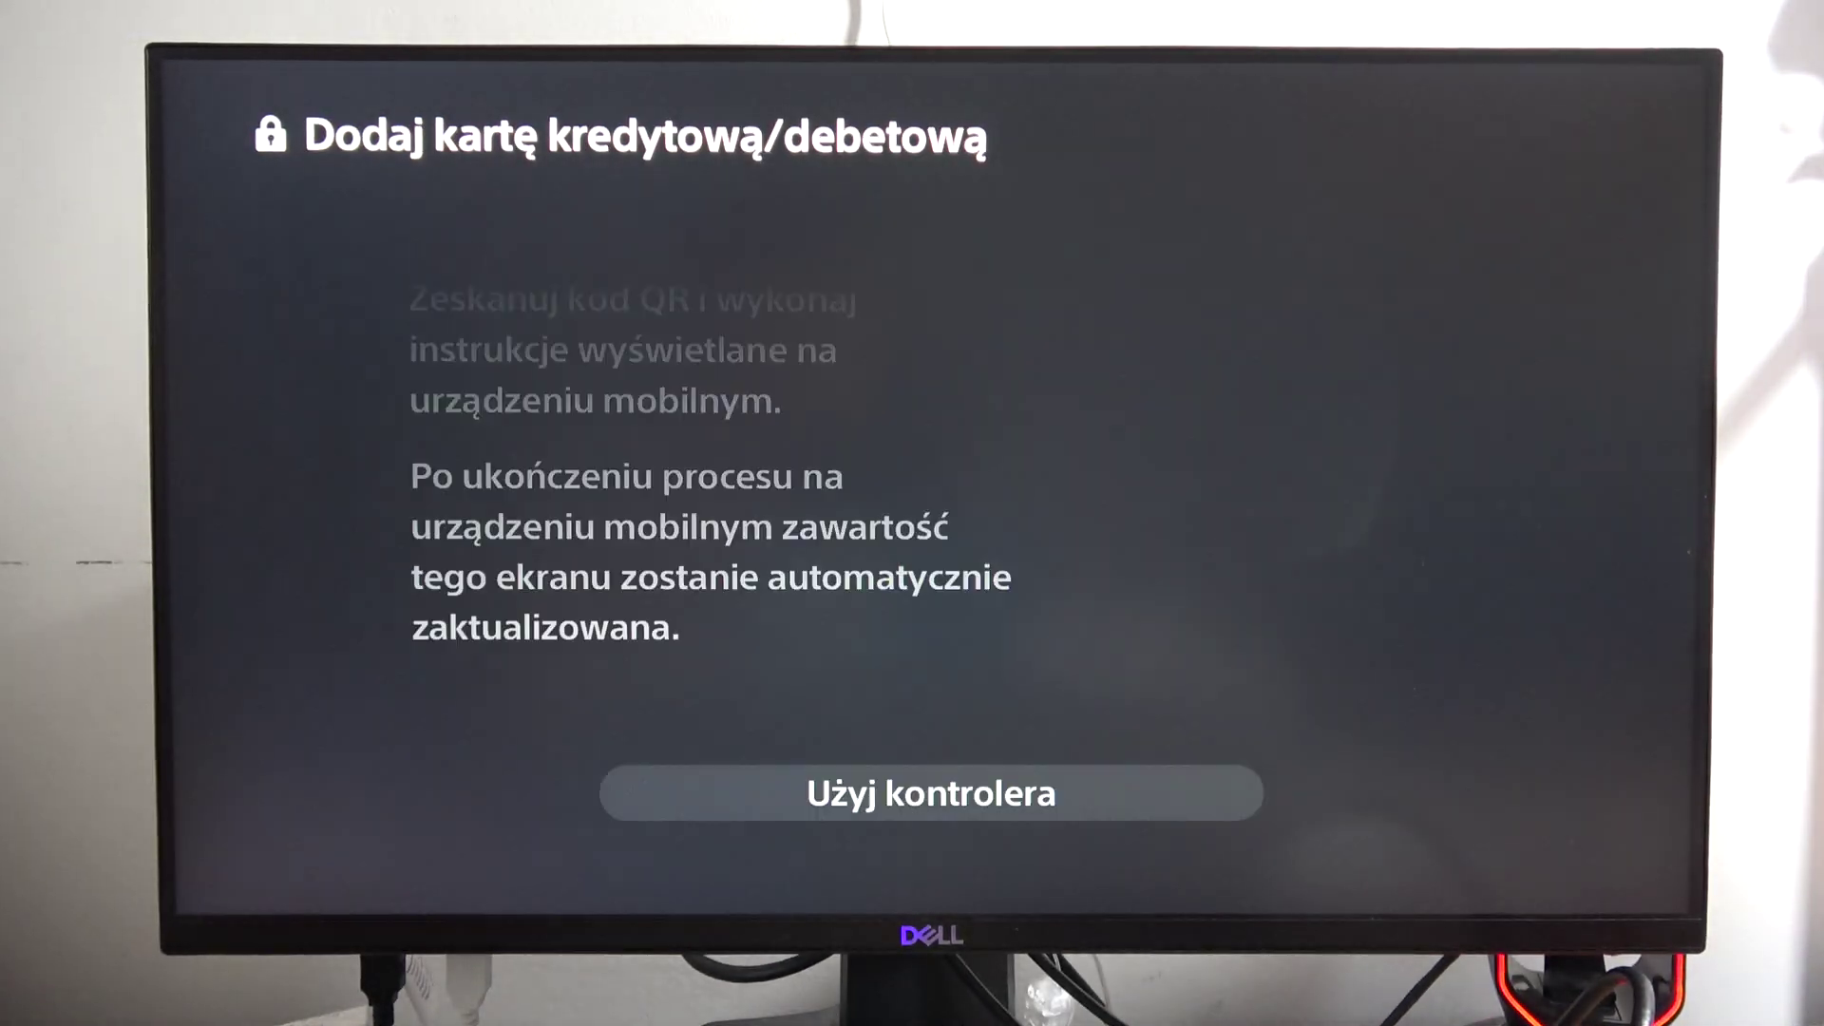
pyautogui.press('Down')
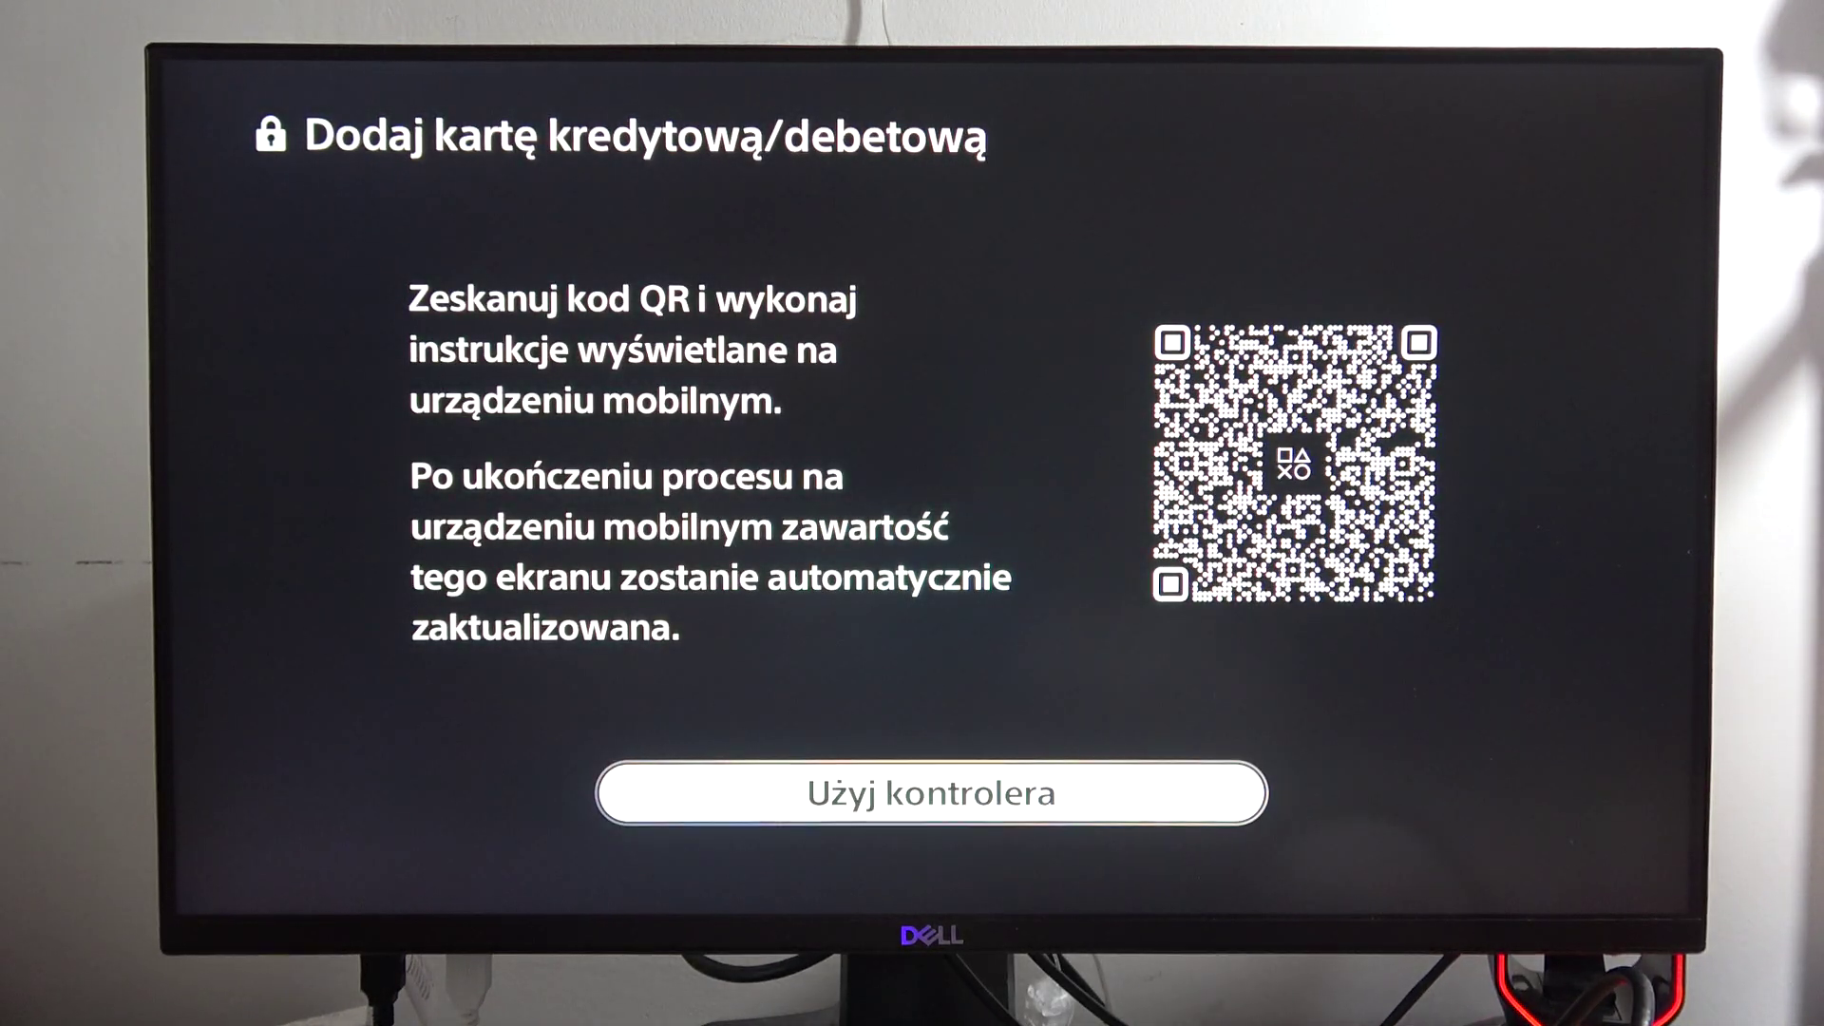
pyautogui.press('Up')
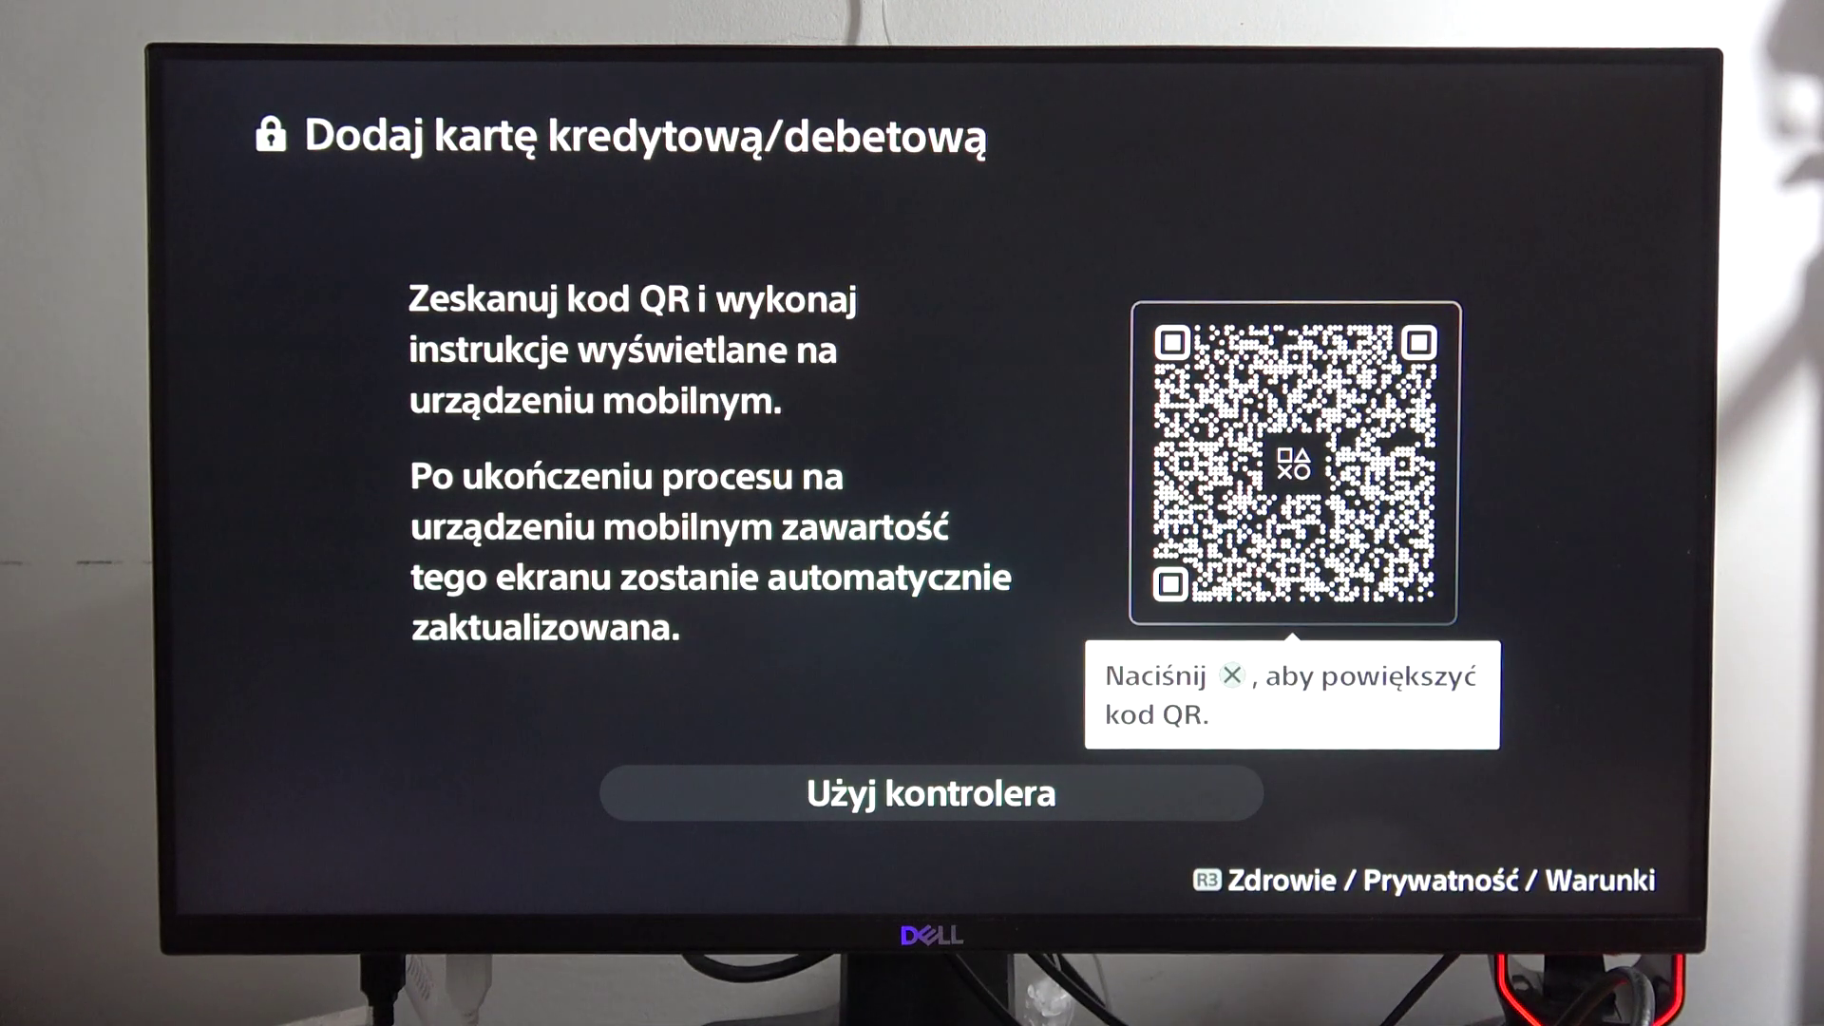
pyautogui.press('Down')
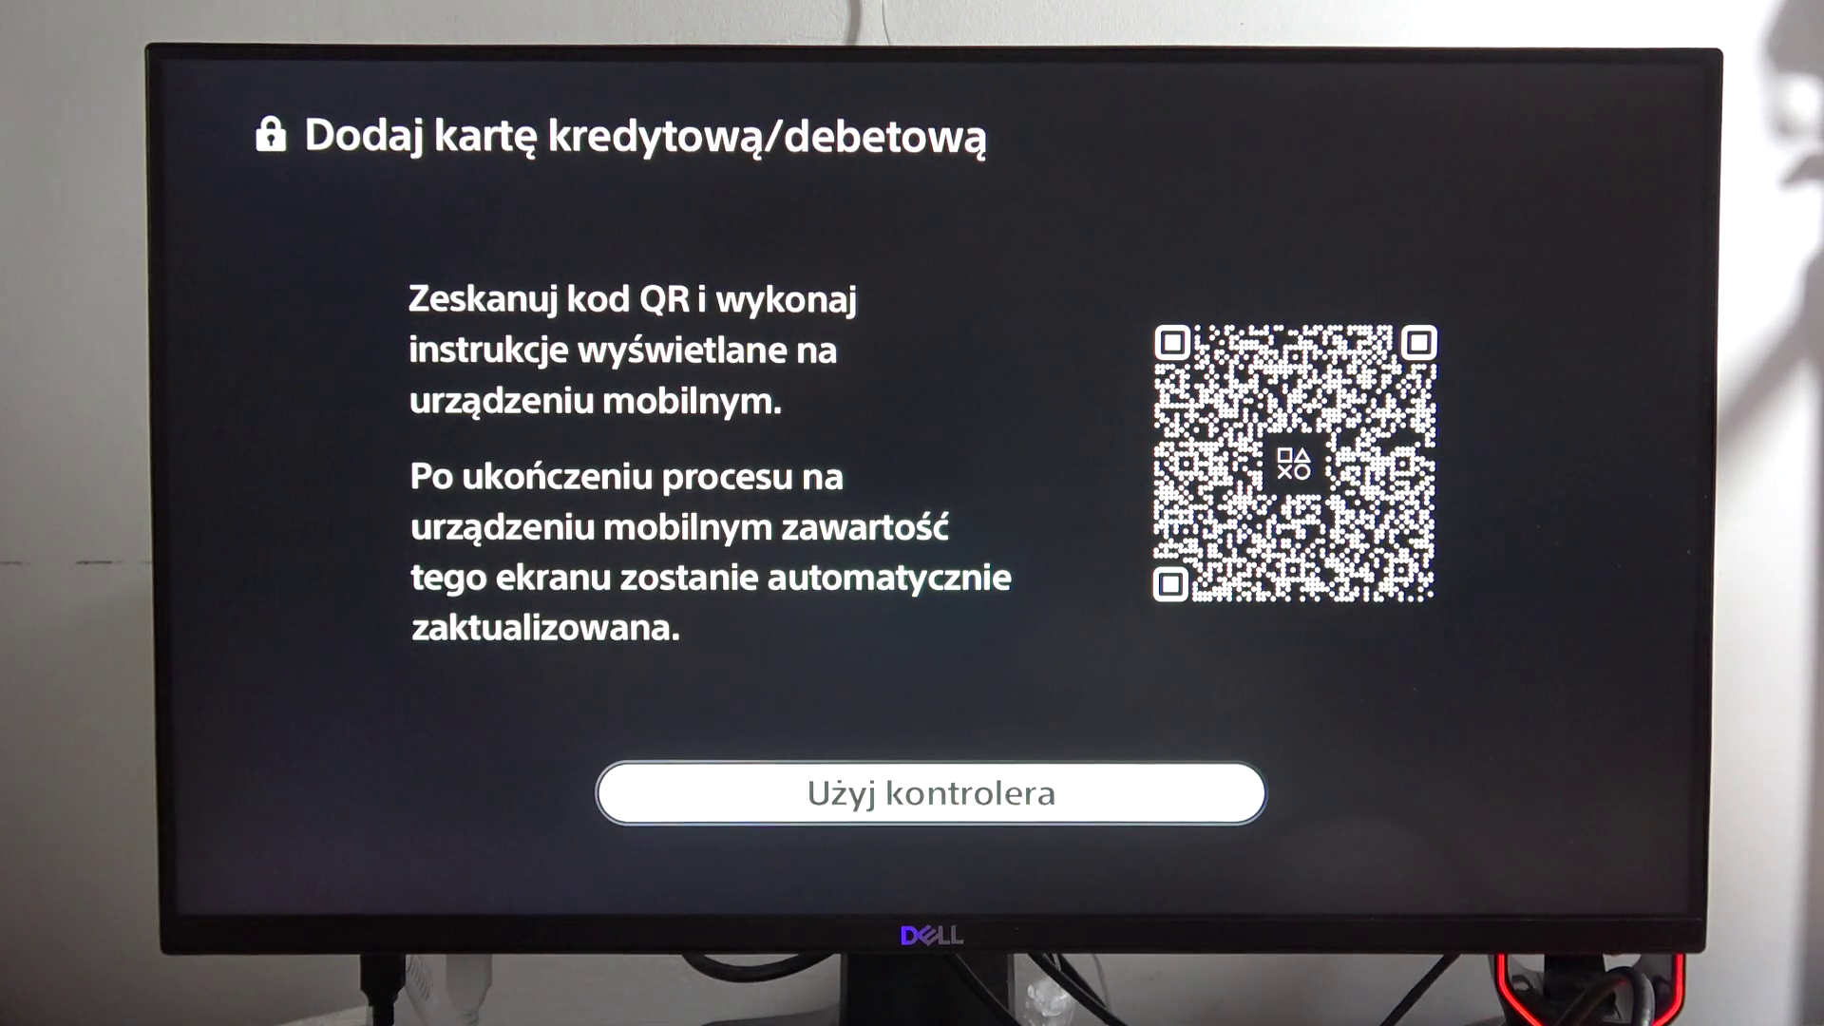
pyautogui.press('Return')
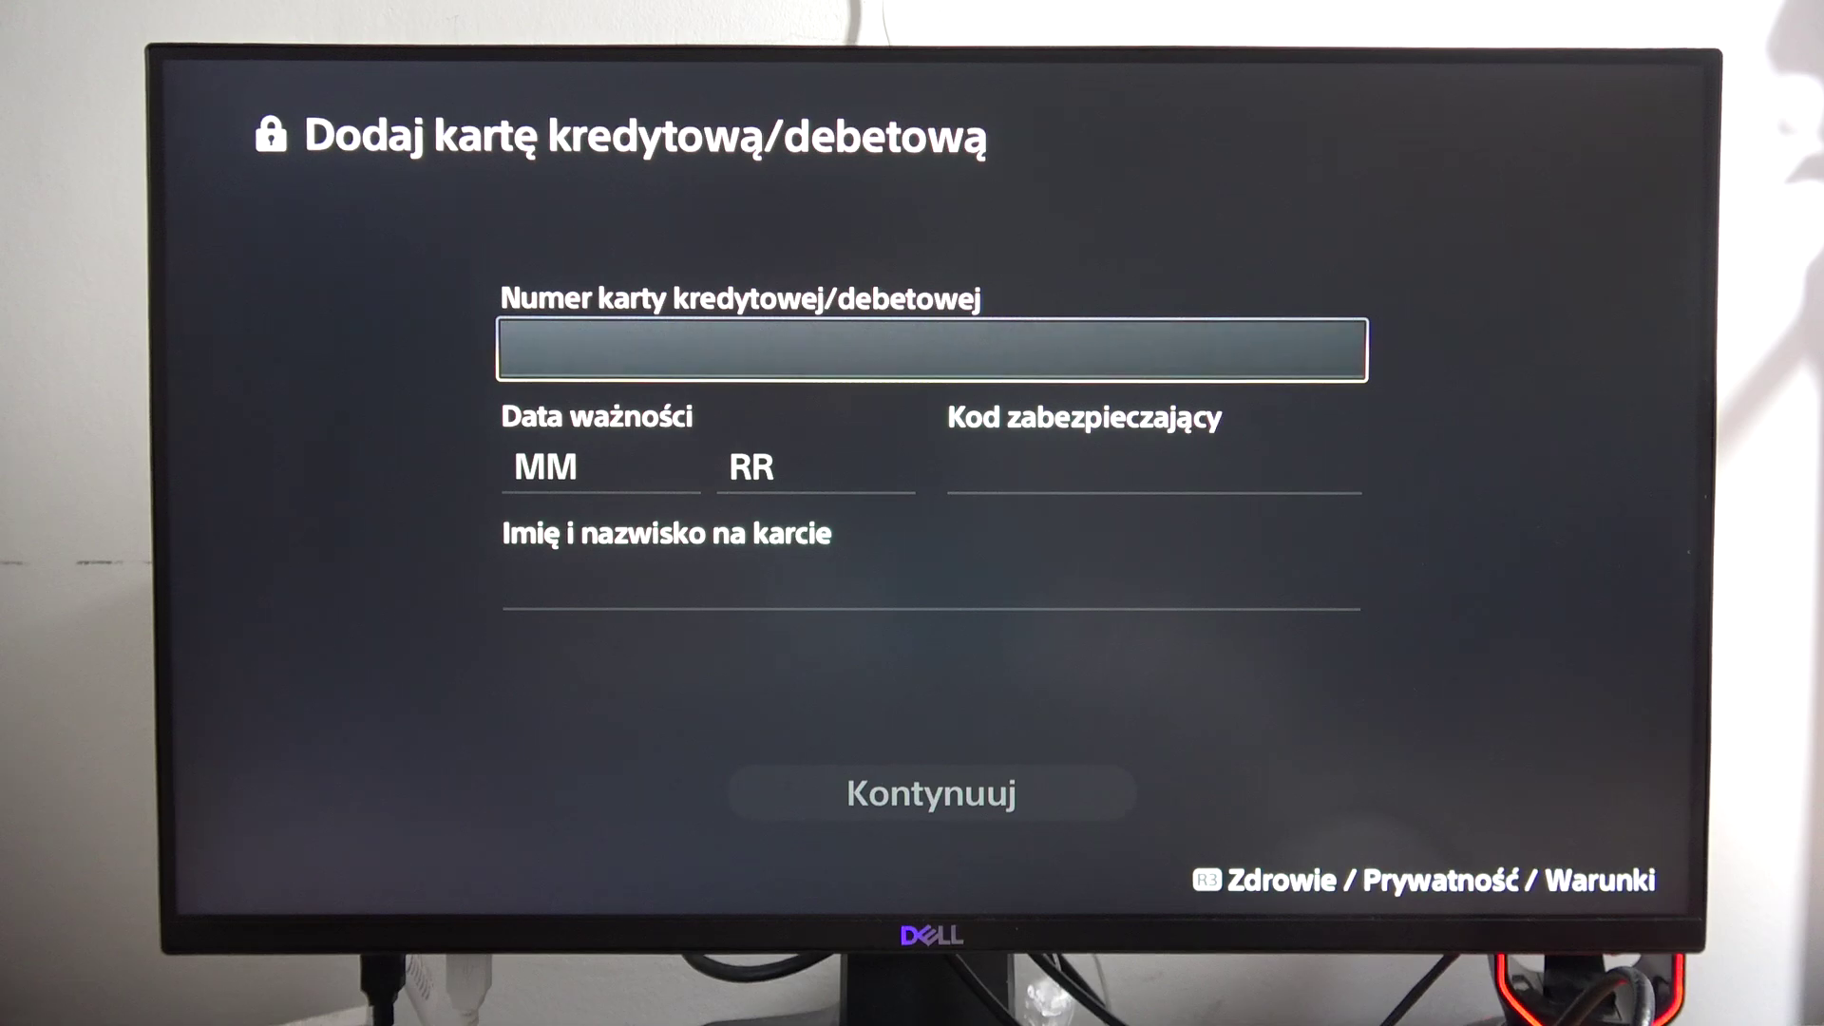
# Dismiss the card-number keypad, then step through expiry, security code and name fields.
pyautogui.press('Return')
pyautogui.press('Escape')
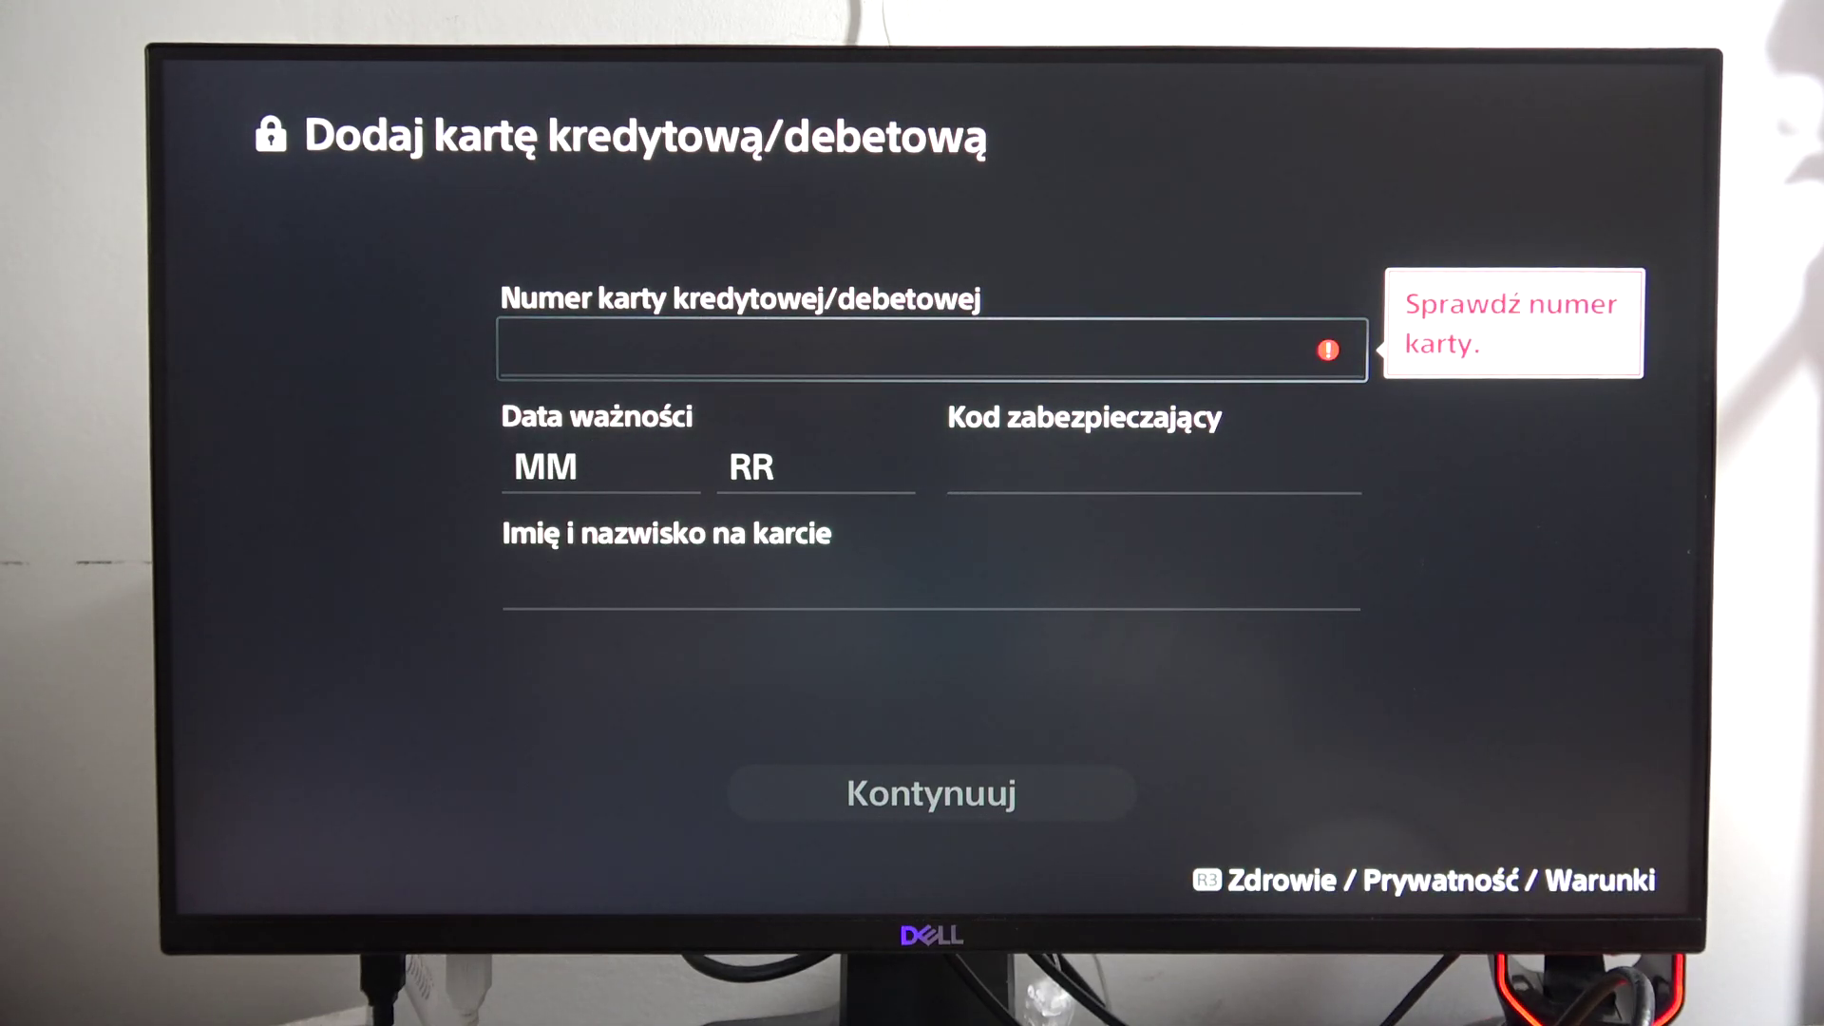
pyautogui.press('Down')
pyautogui.press('Up')
pyautogui.press('Down')
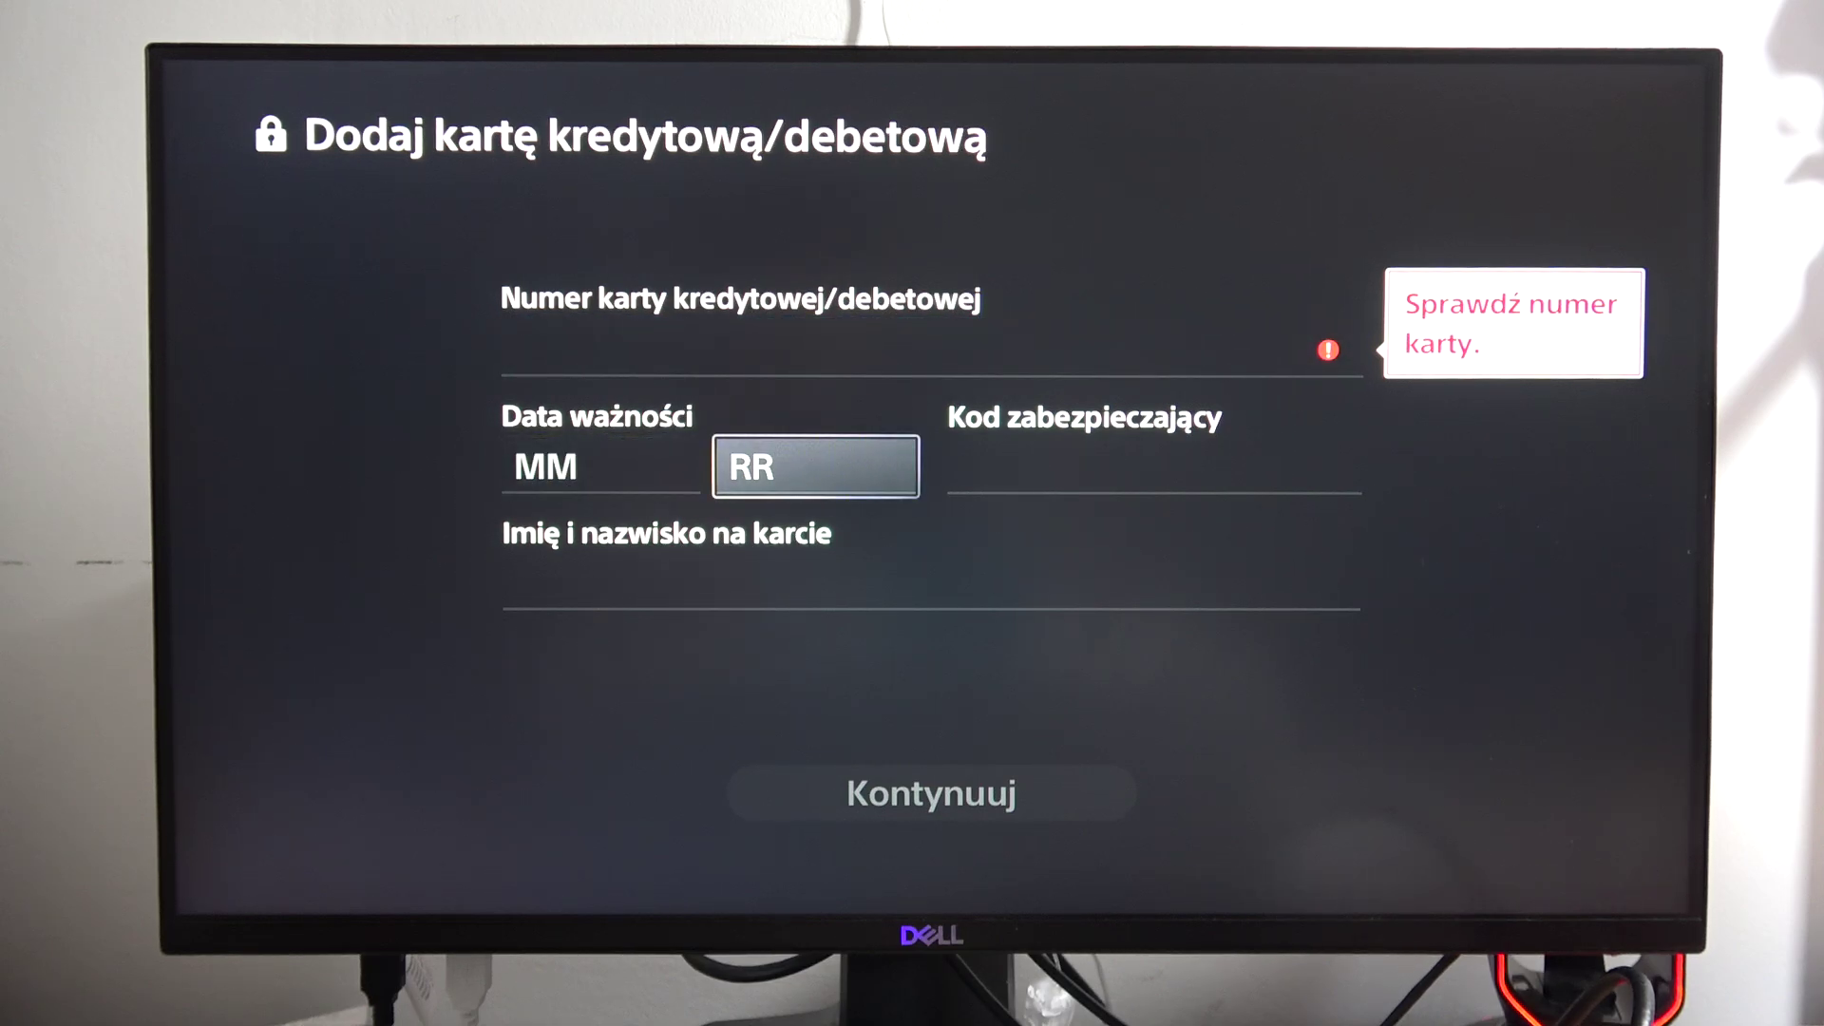
pyautogui.press('Right')
pyautogui.press('Down')
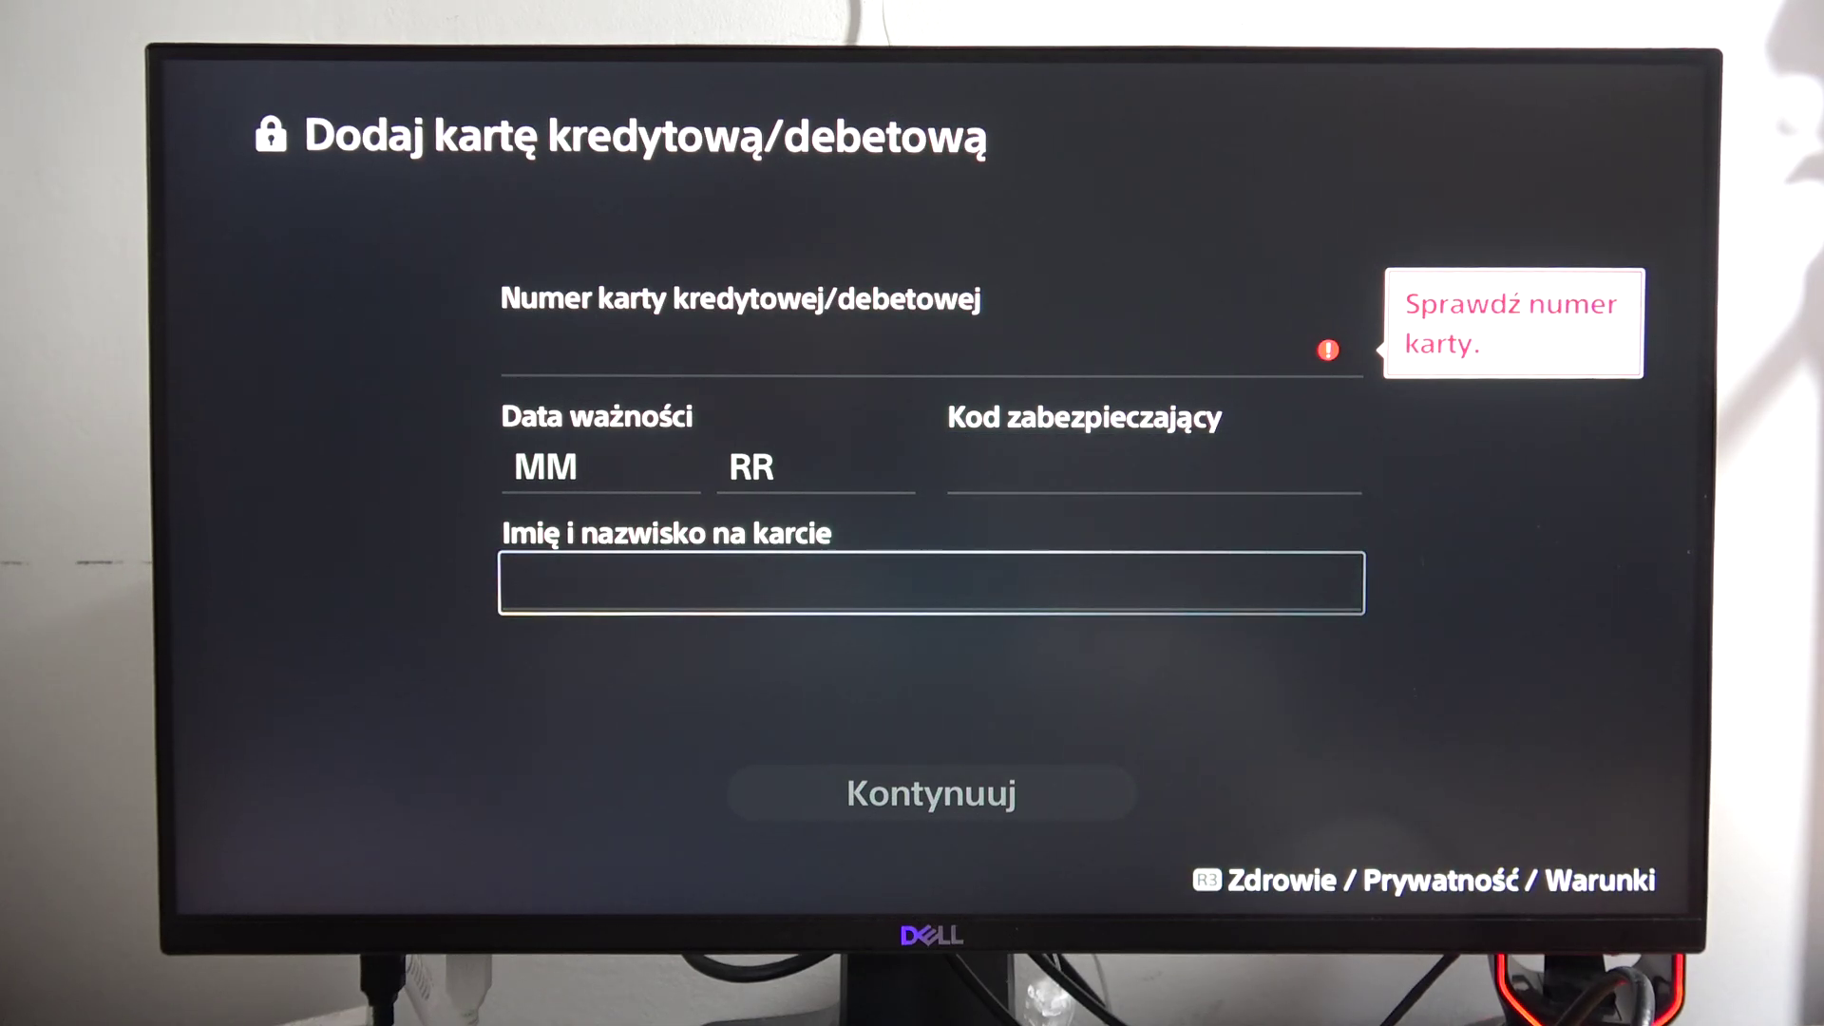
pyautogui.press('Down')
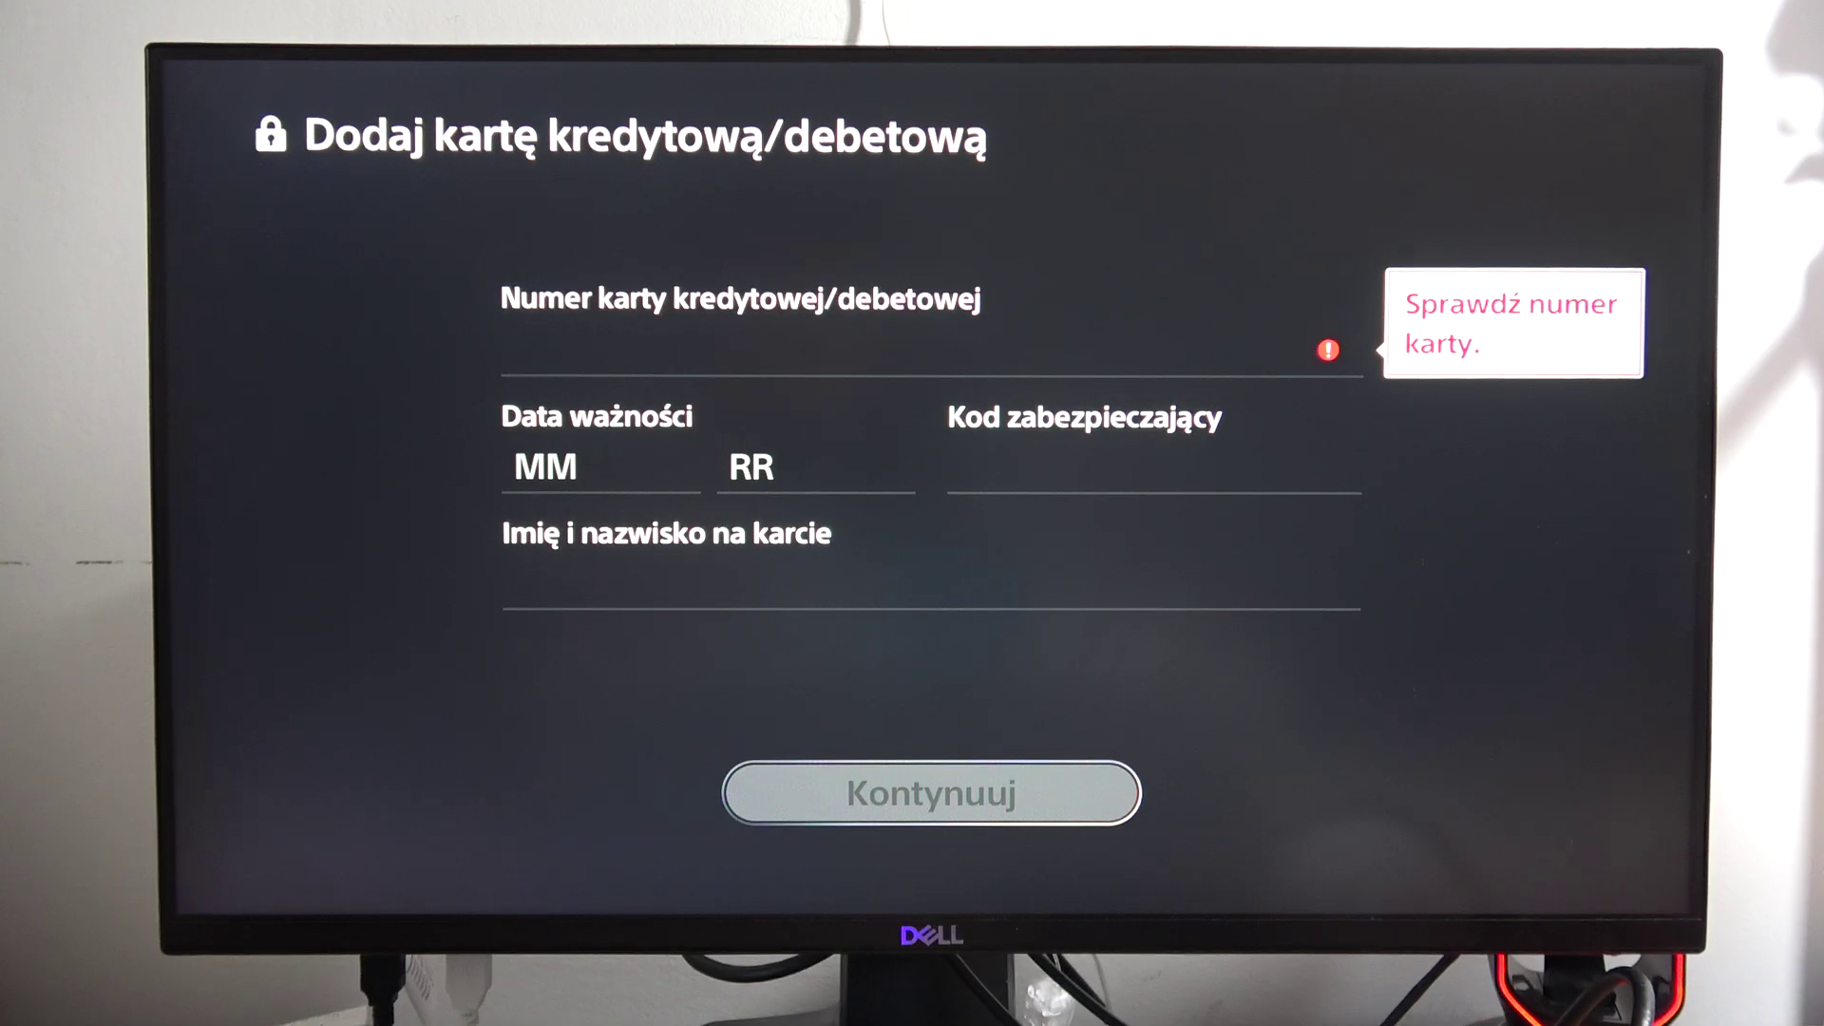
# Move back up to the card number field, then across to expiry month.
pyautogui.press('Up')
pyautogui.press('Up')
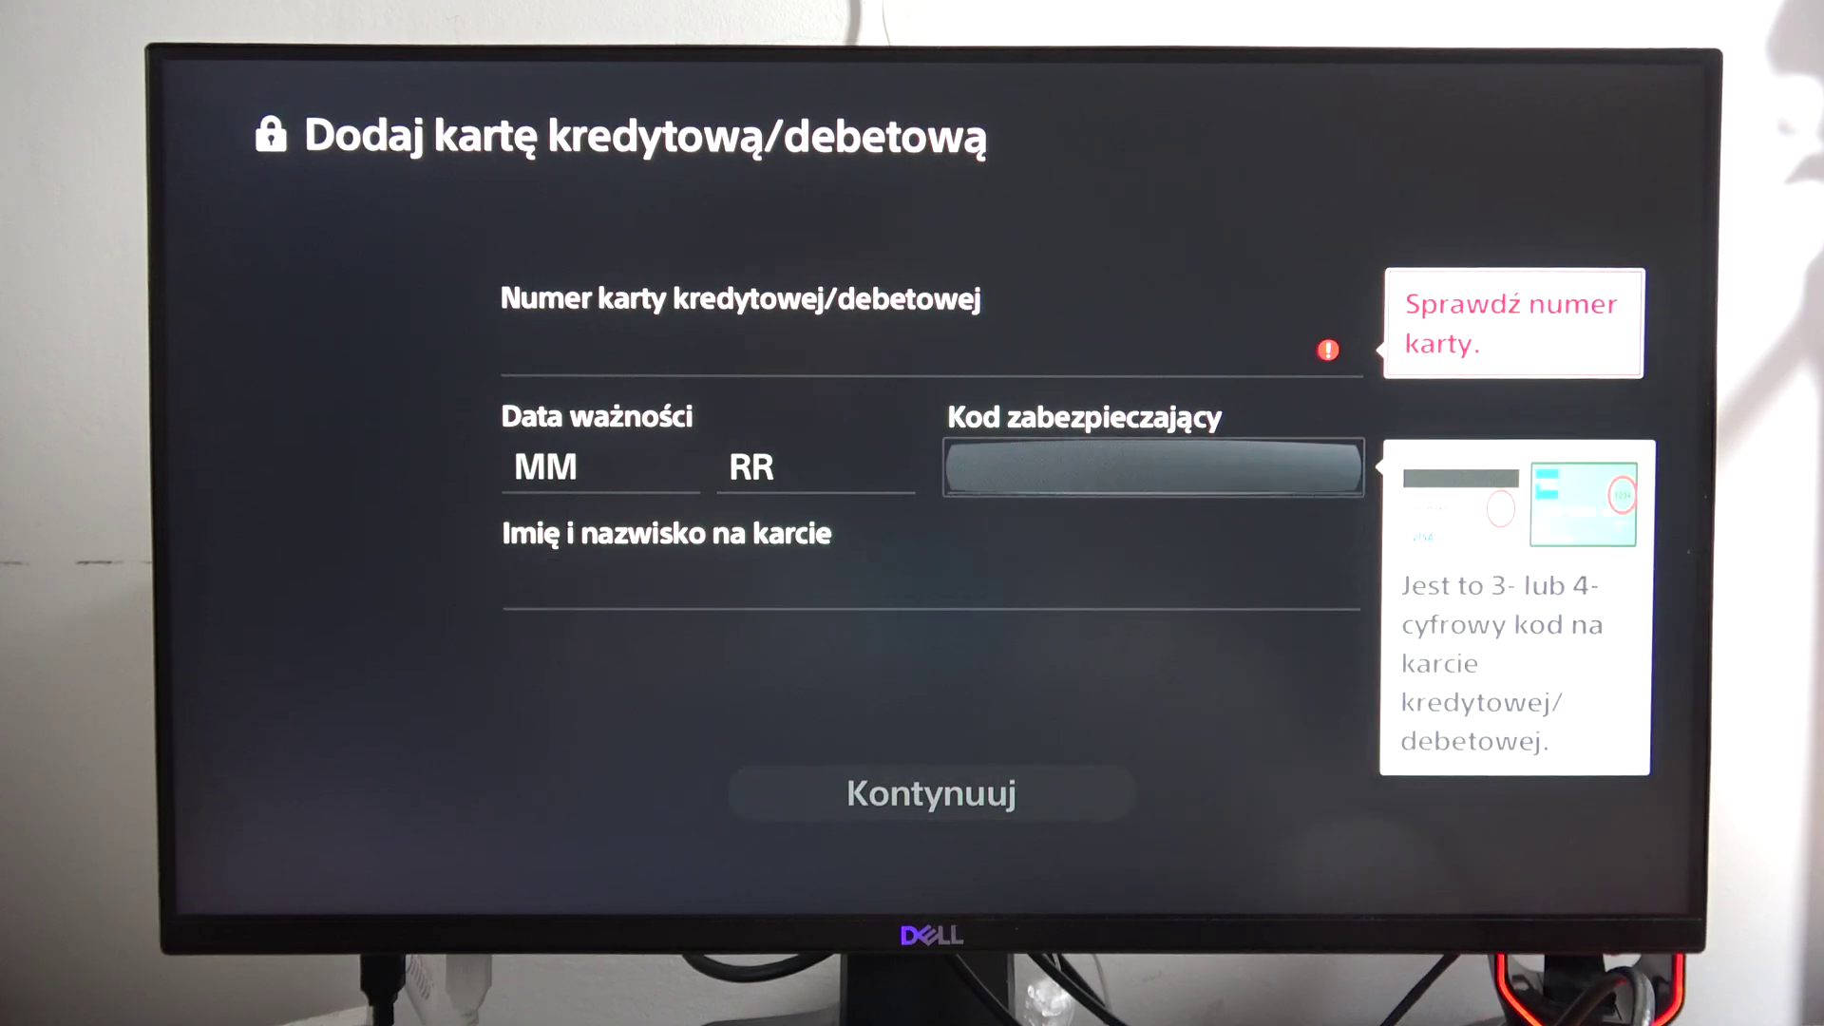
pyautogui.press('Up')
pyautogui.press('Down')
pyautogui.press('Down')
pyautogui.press('Up')
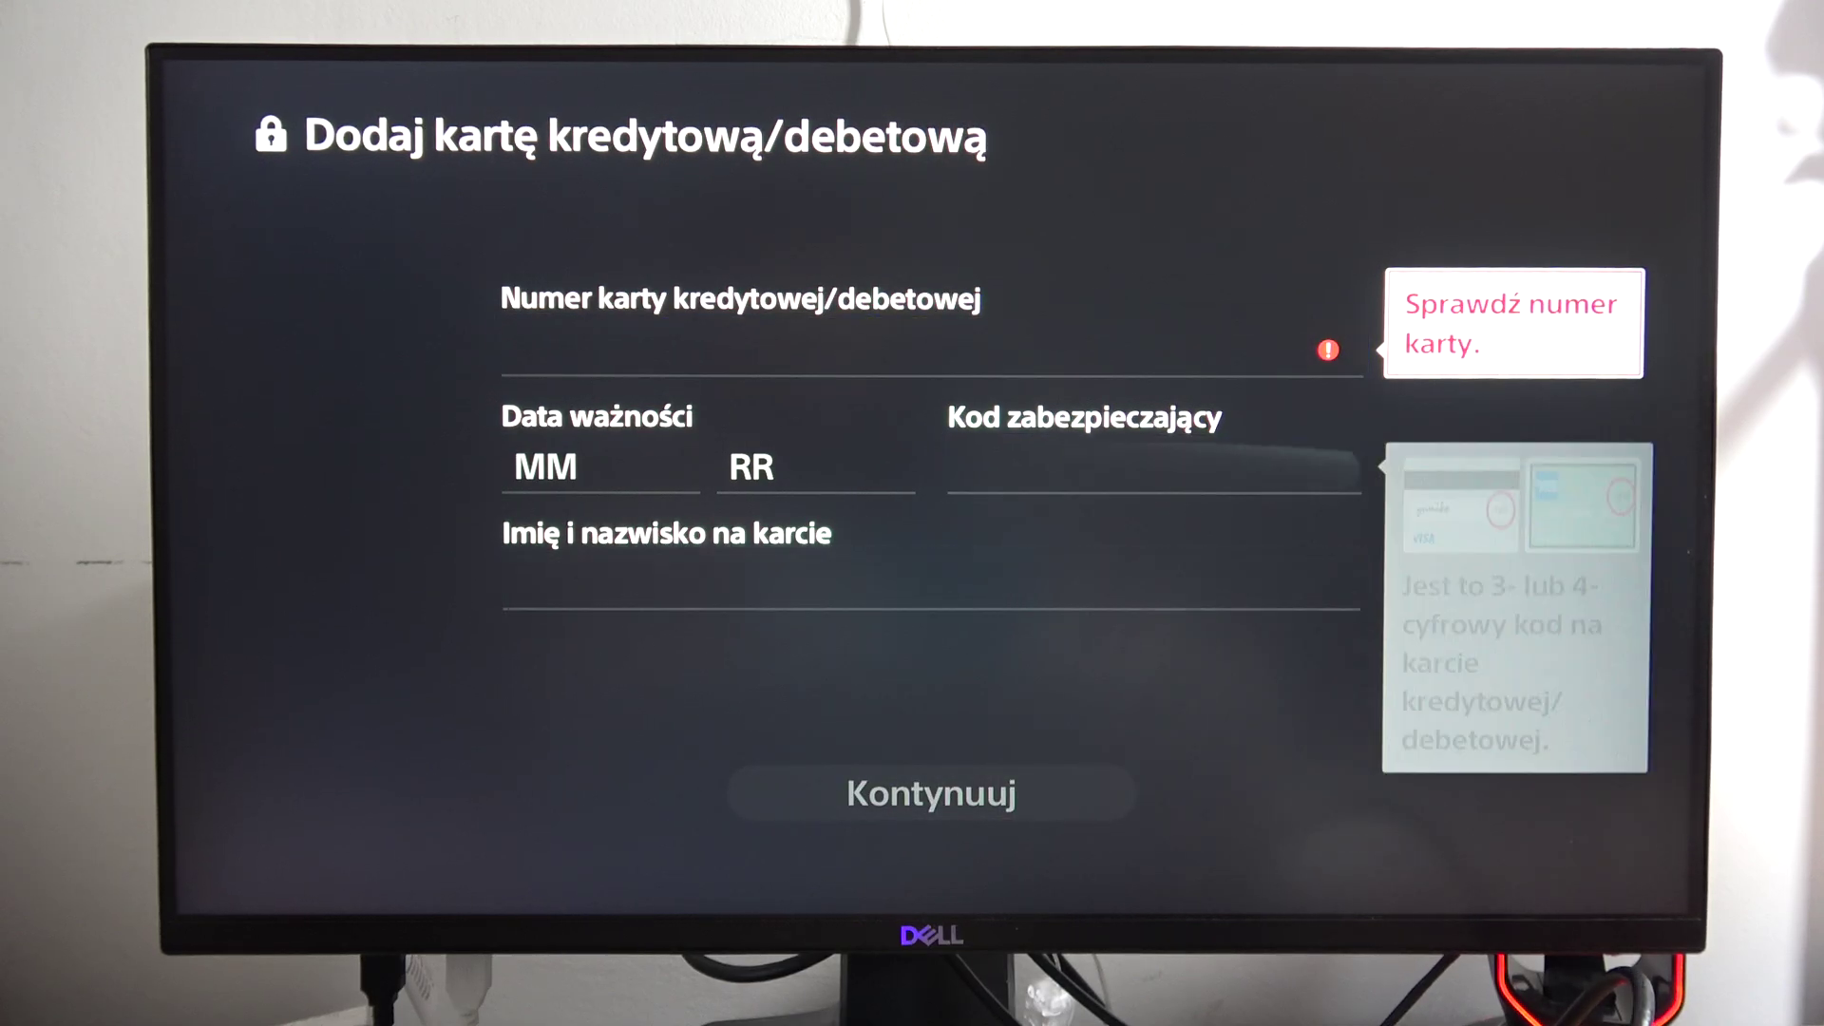
pyautogui.press('Up')
pyautogui.press('Down')
pyautogui.press('Left')
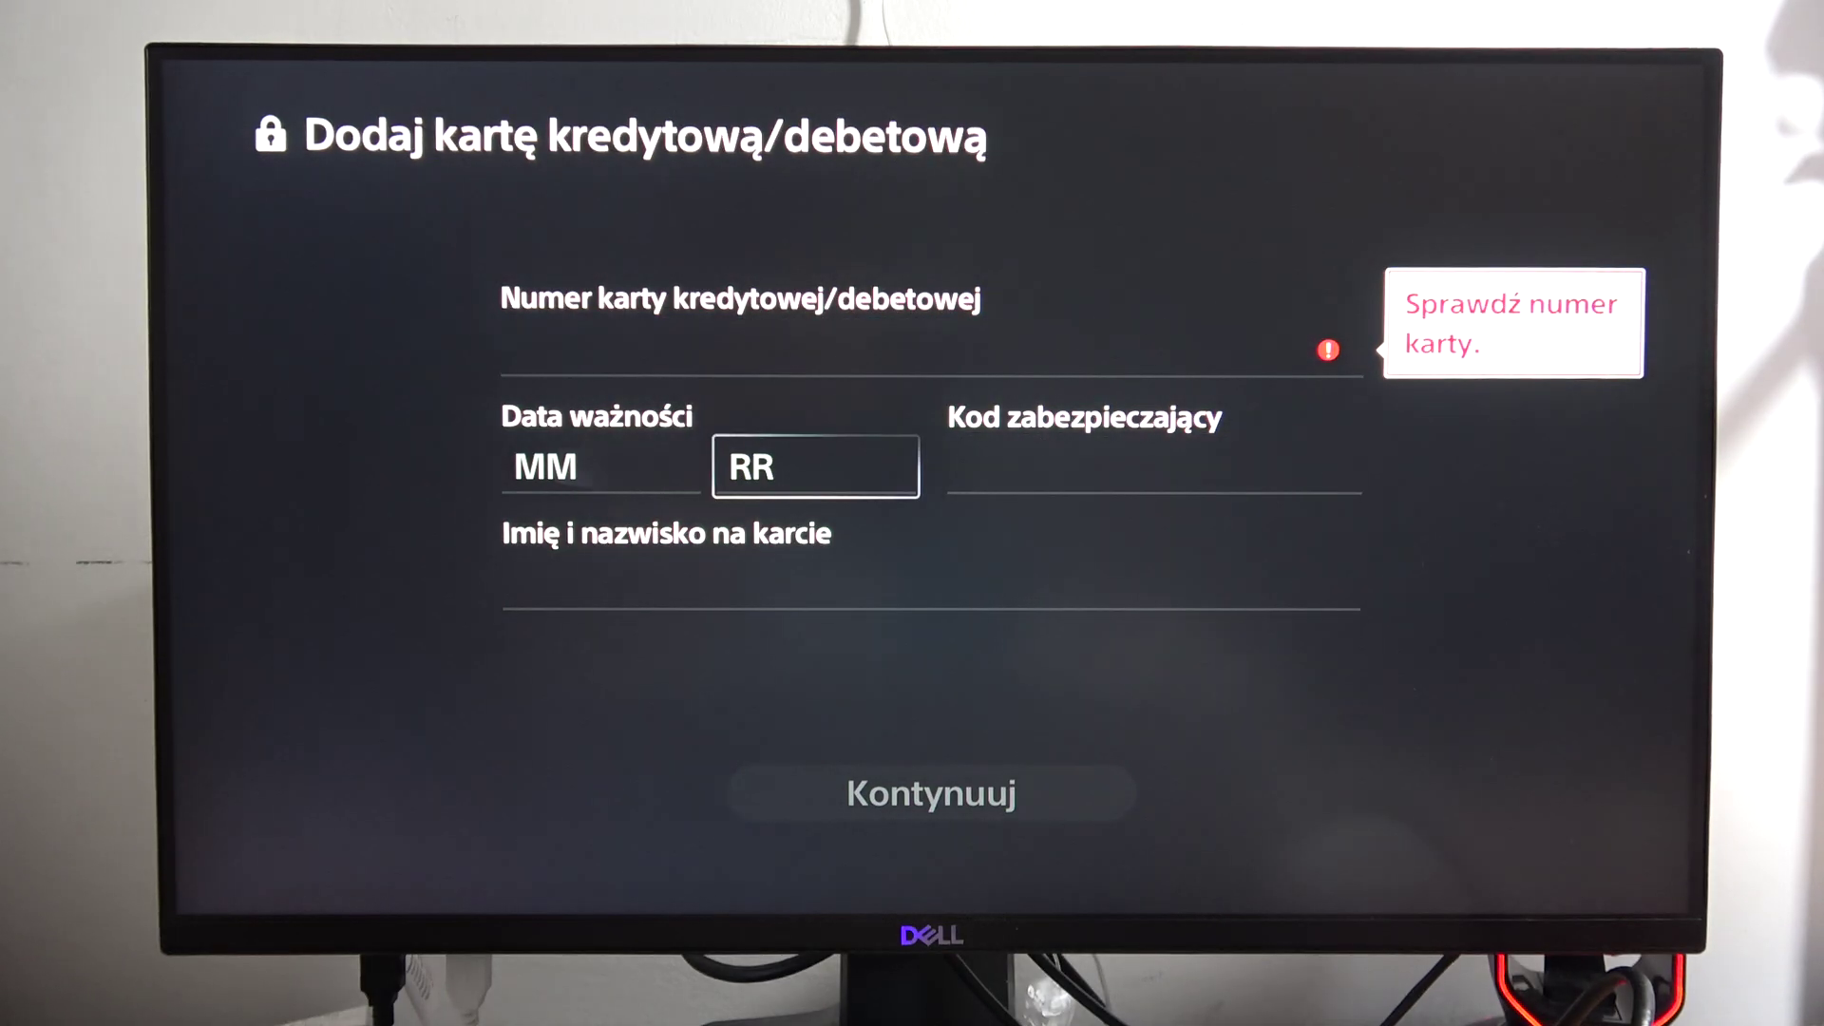
pyautogui.press('Left')
# Revisit the form fields, then submit the empty form with Kontynuuj.
pyautogui.press('Down')
pyautogui.press('Up')
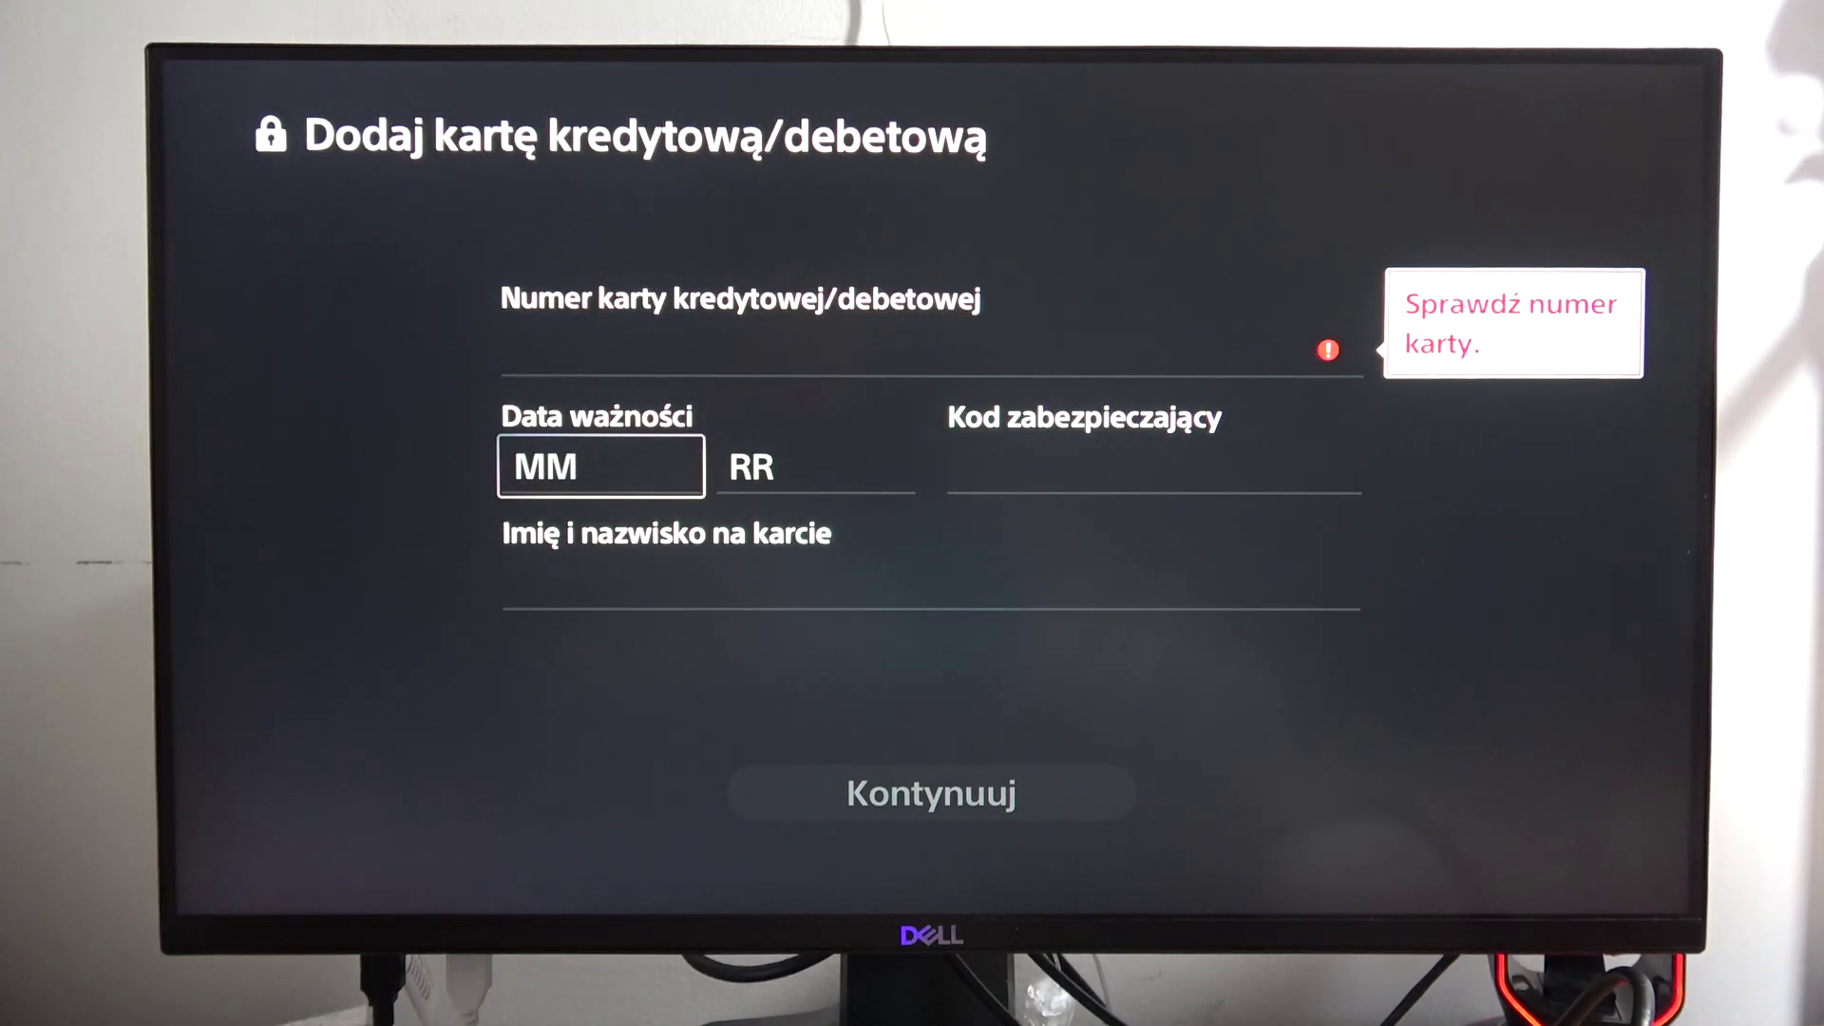
pyautogui.press('Up')
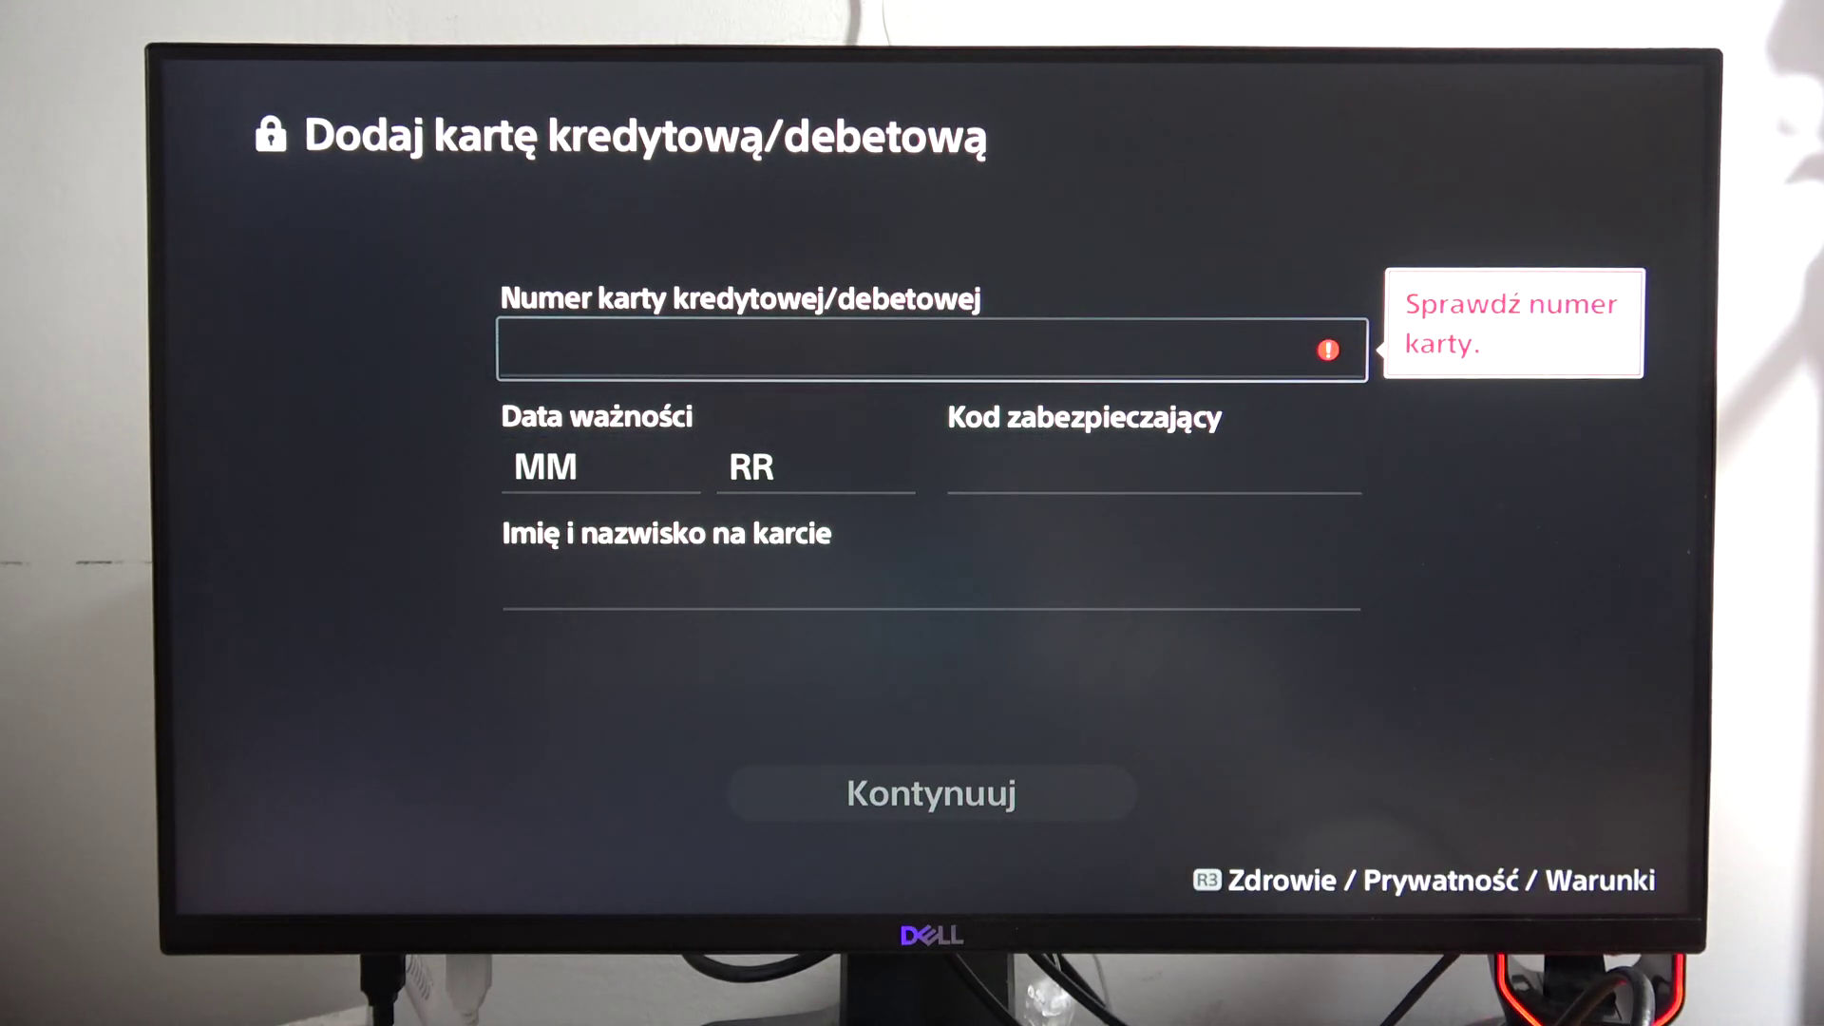
pyautogui.press('Down')
pyautogui.press('Left')
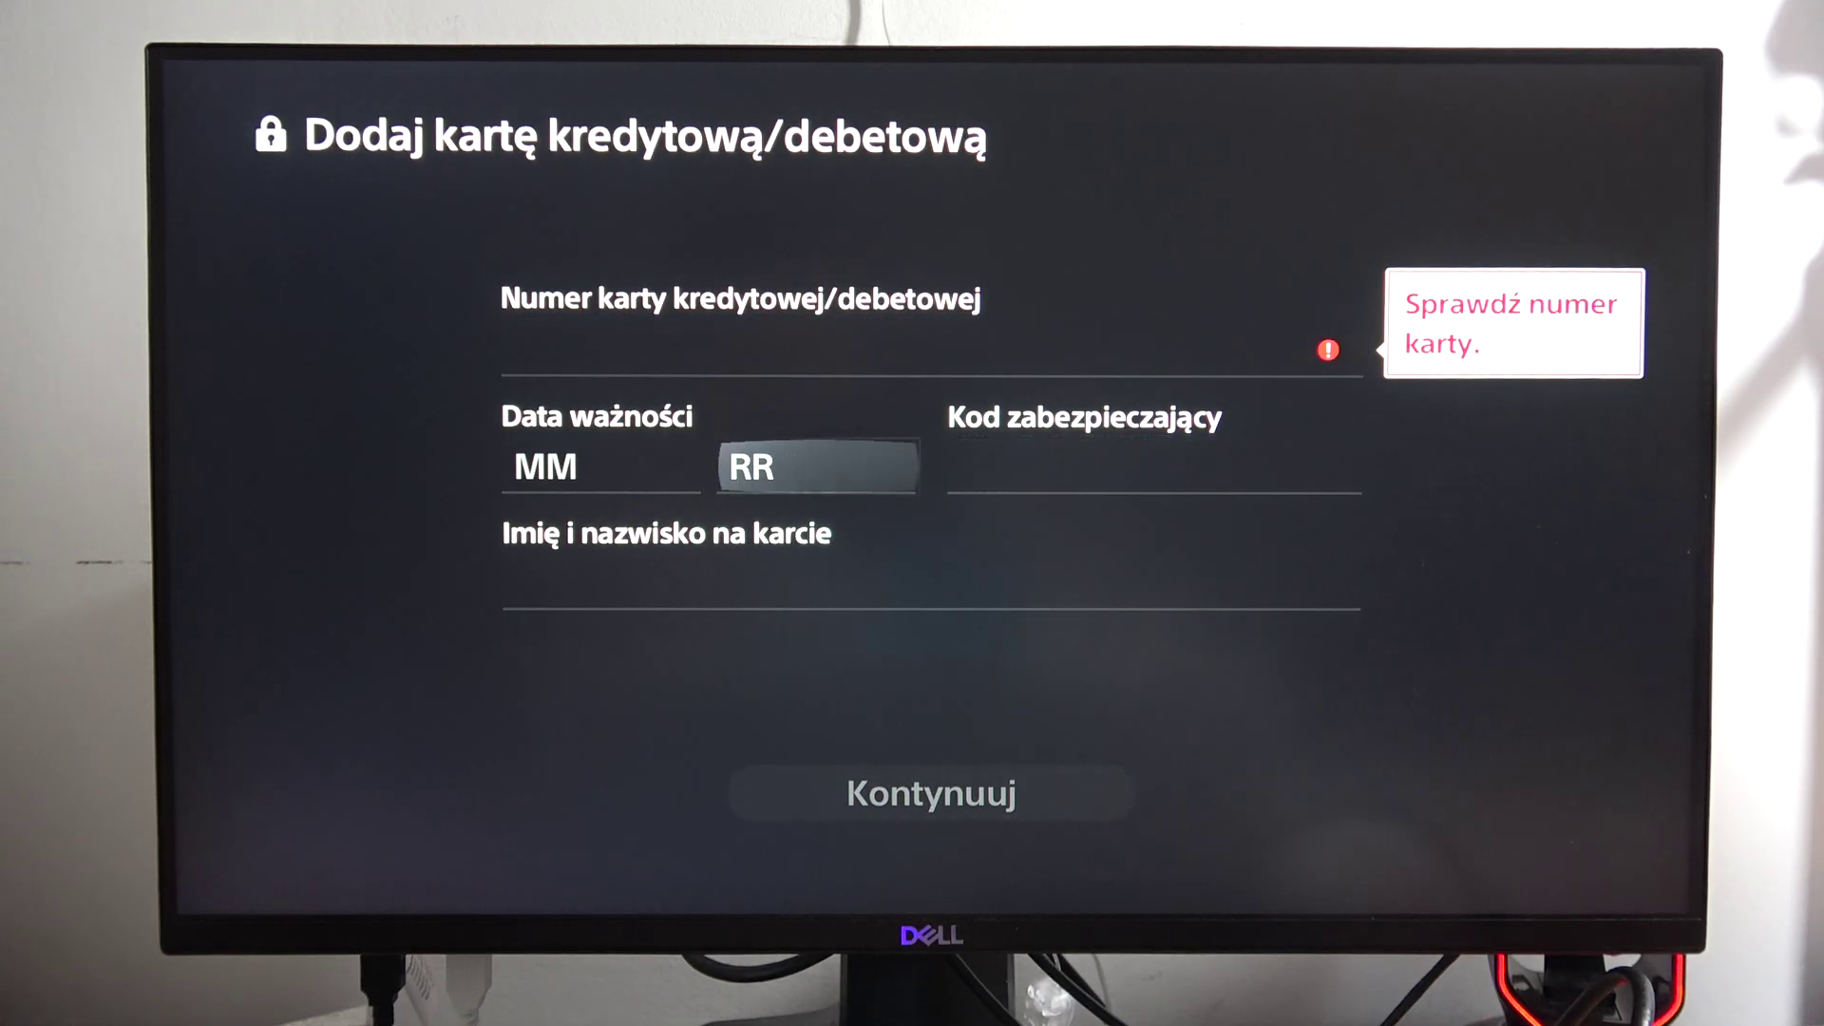
pyautogui.press('Down')
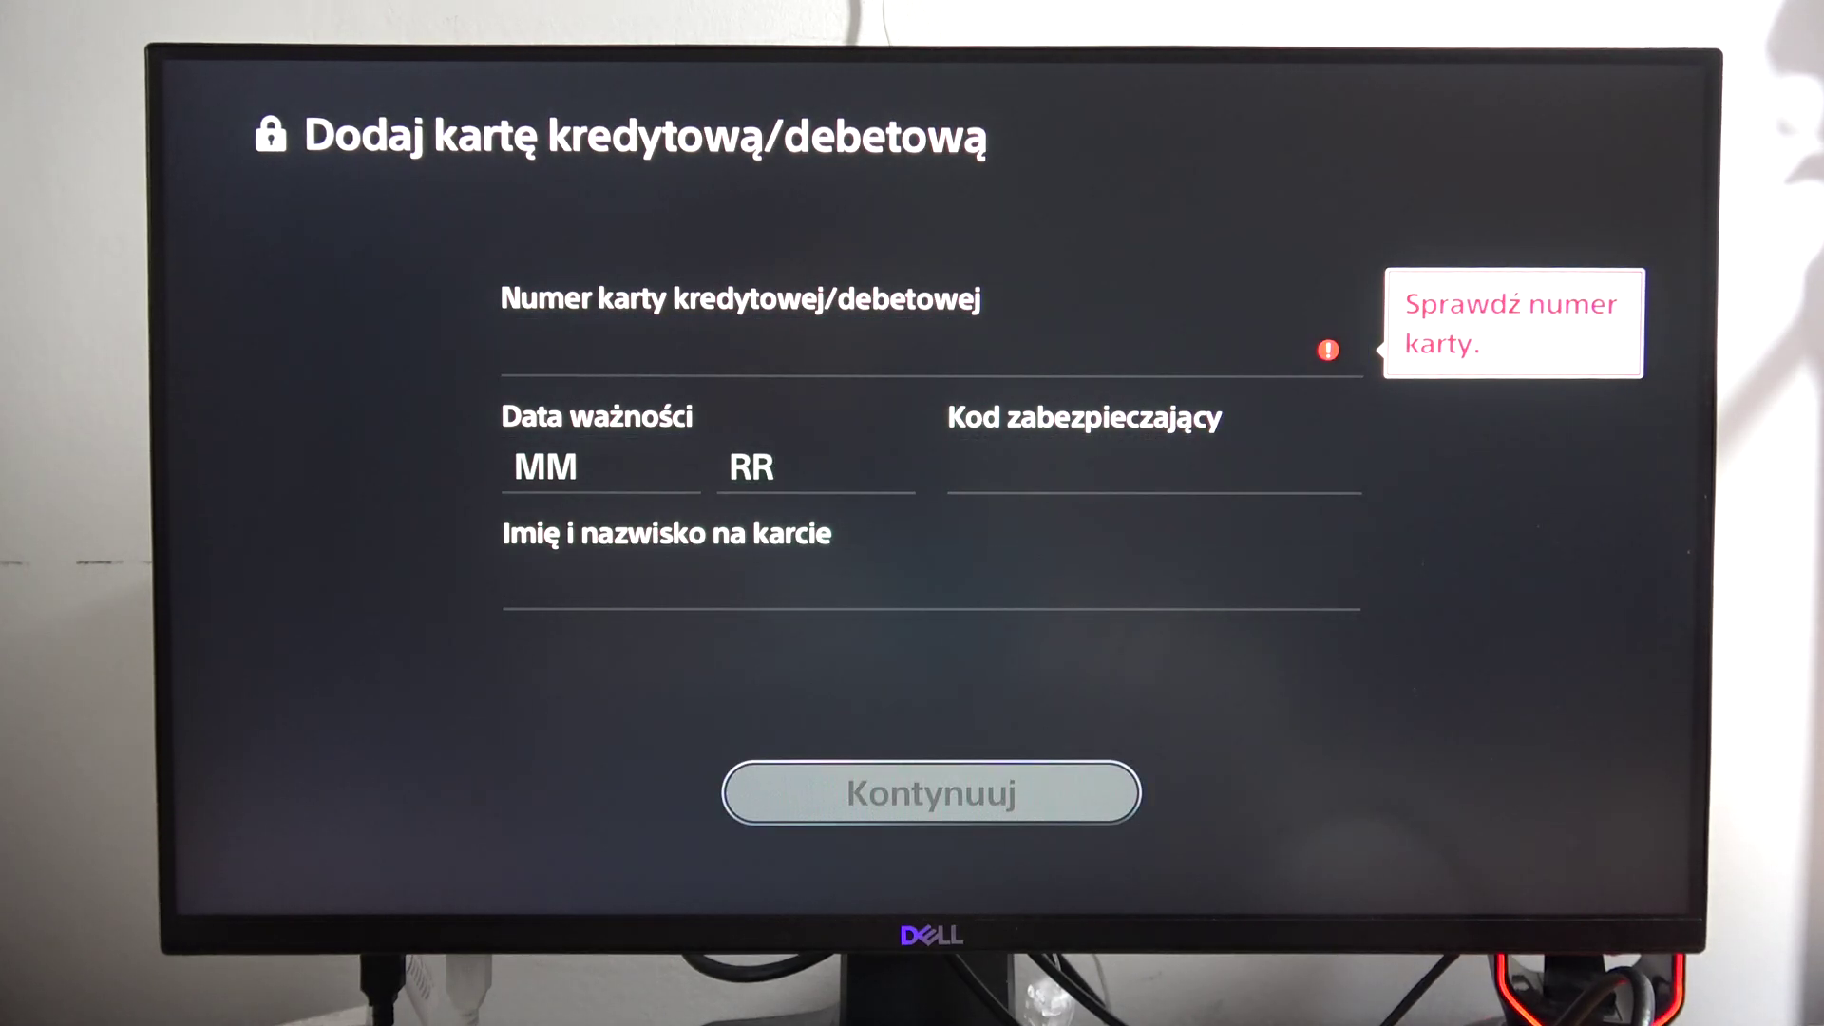
pyautogui.press('Return')
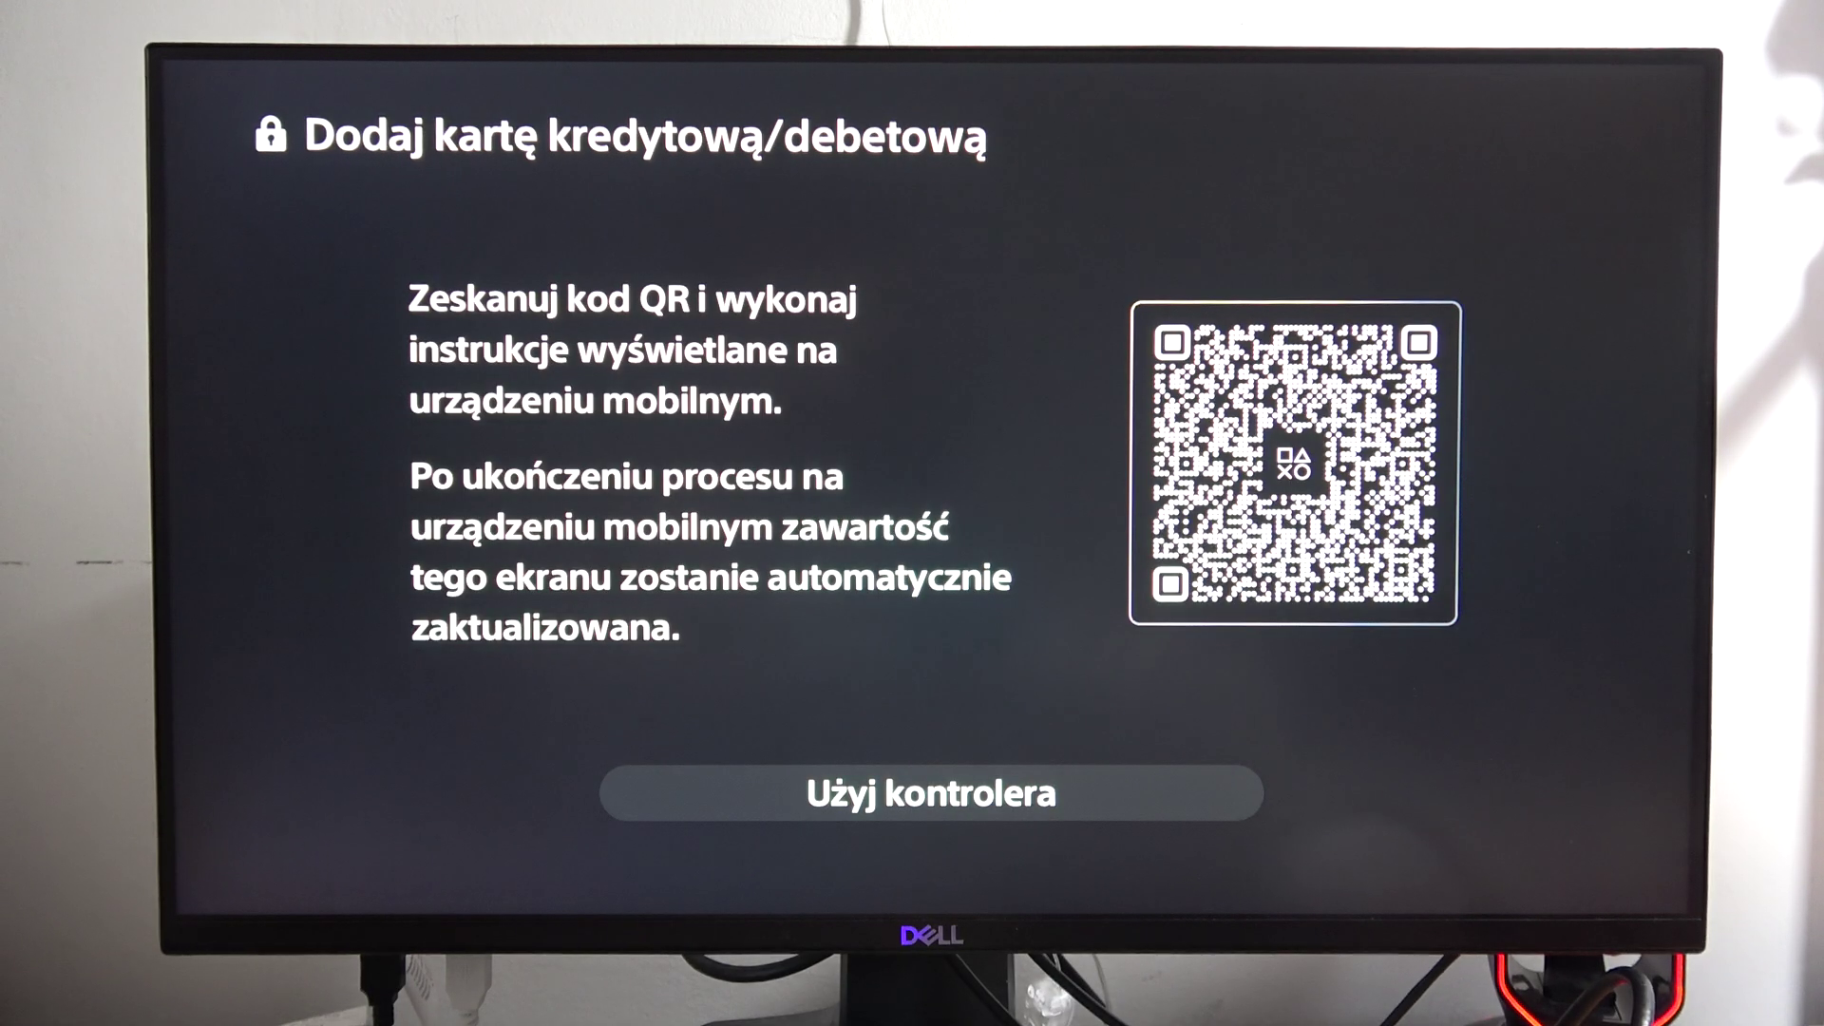